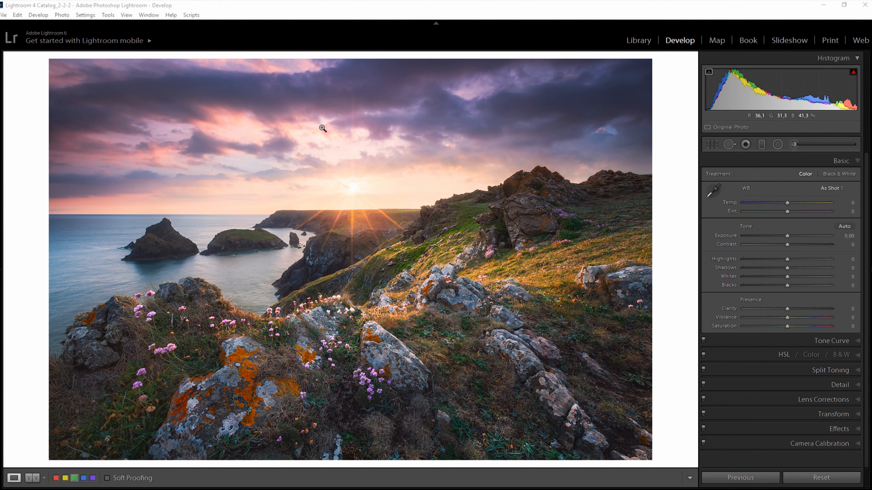
- Turn on soft proofing and create a proof copy, keeping the WW_Inkjet-Hahnemuhle_FineArt_Pearl.icc profile
{"action": "left_click", "coordinate": [107, 478]}
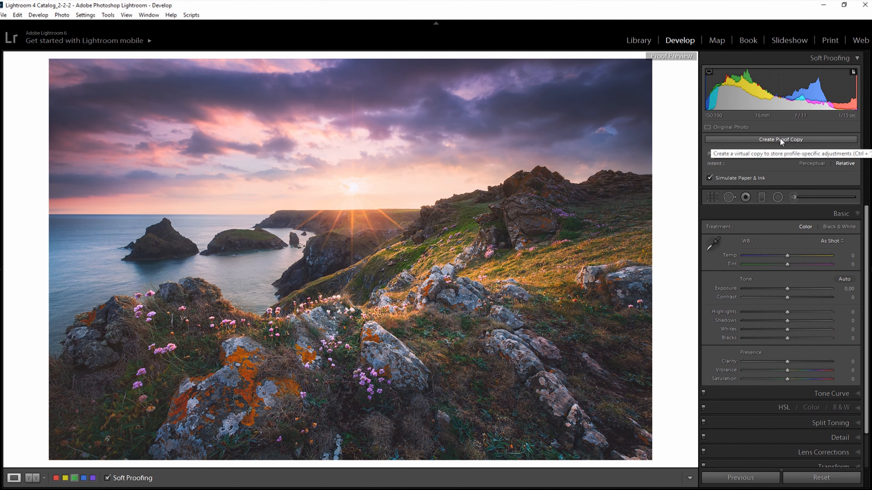
{"action": "left_click", "coordinate": [833, 154]}
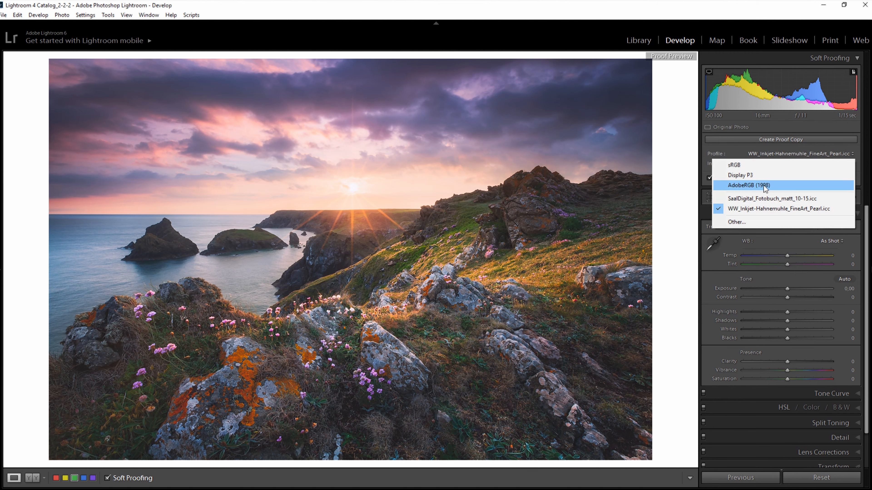
{"action": "left_click", "coordinate": [744, 223]}
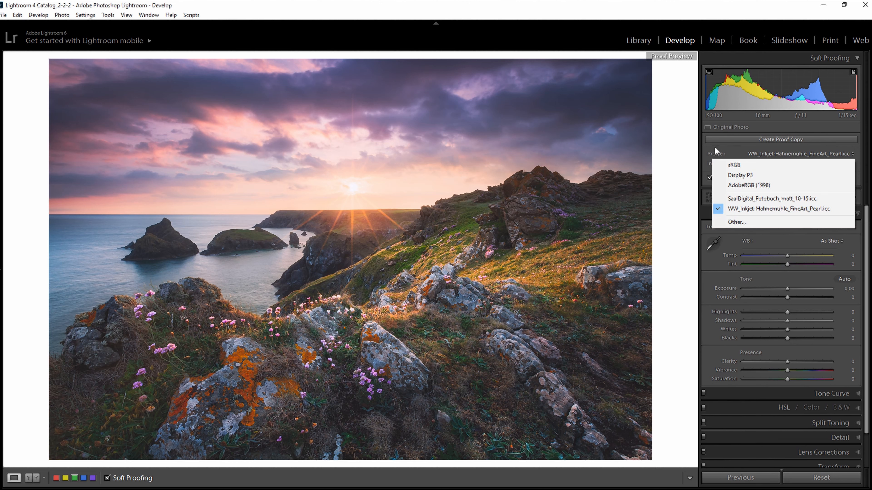
{"action": "left_click", "coordinate": [707, 149]}
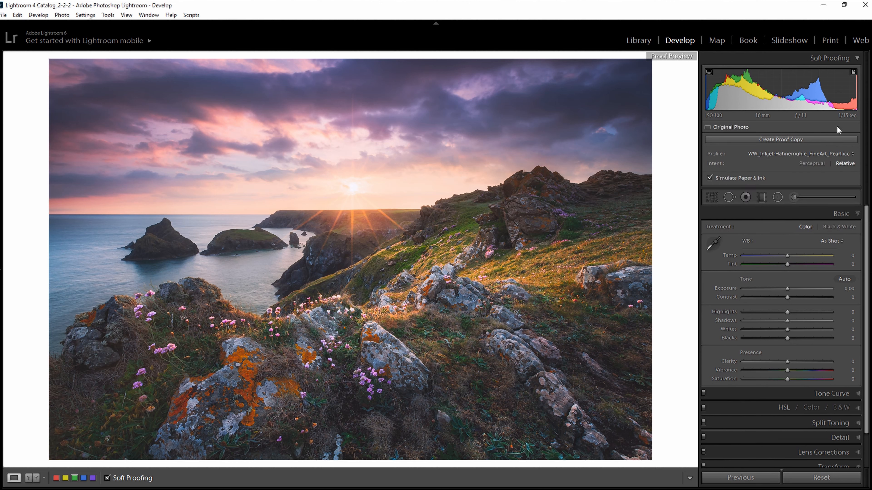
{"action": "left_click", "coordinate": [780, 140]}
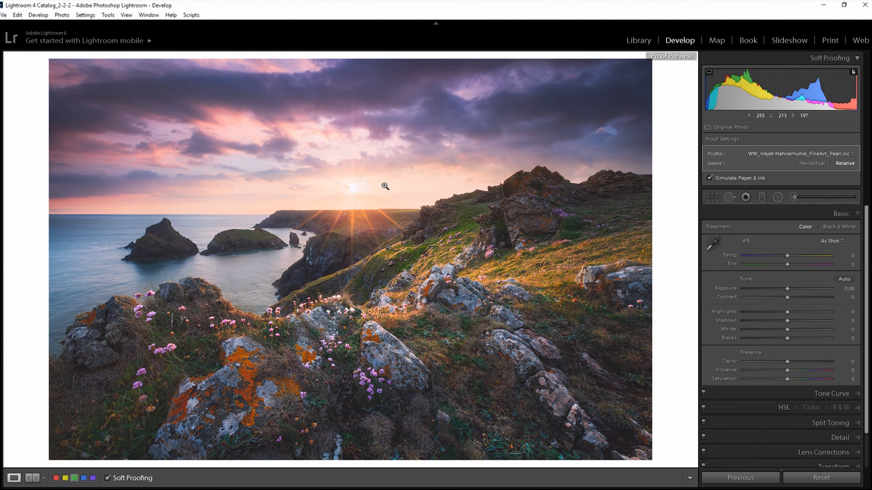
- Show the proof copy in Before/After Top/Bottom view and compare both versions up close on the hillside rocks and foreground flowers
{"action": "left_click", "coordinate": [45, 478]}
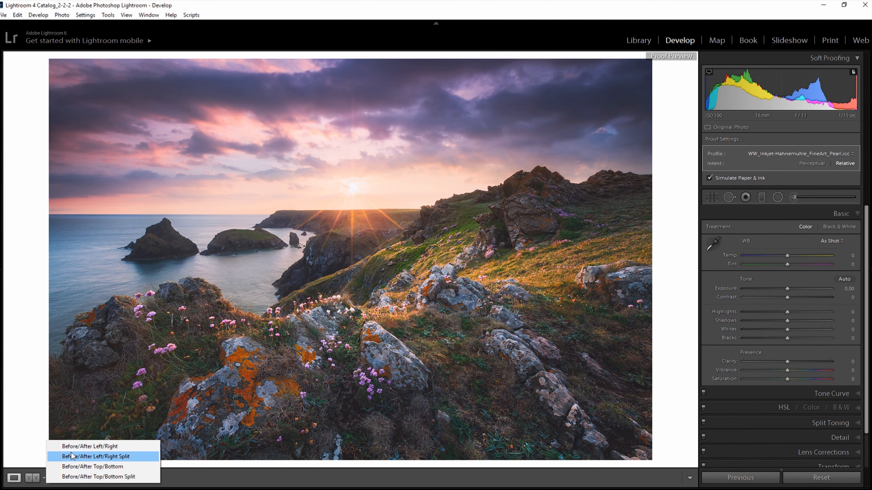
{"action": "left_click", "coordinate": [86, 469]}
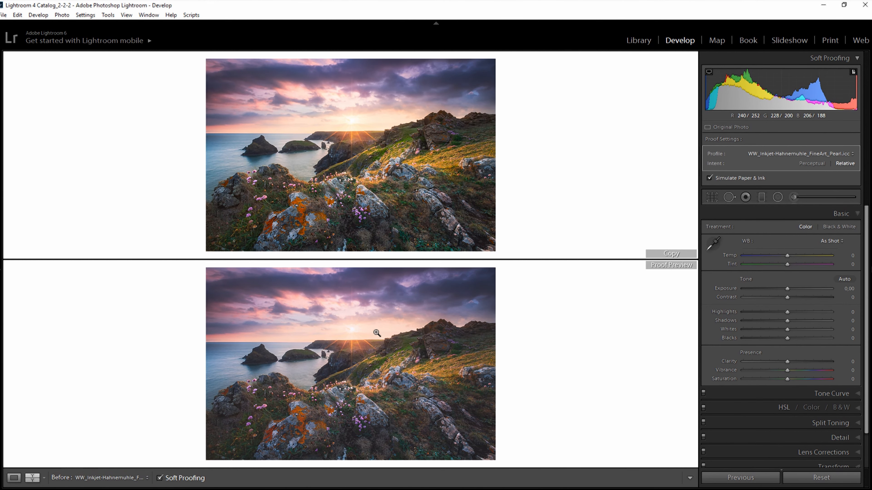
{"action": "left_click", "coordinate": [412, 325]}
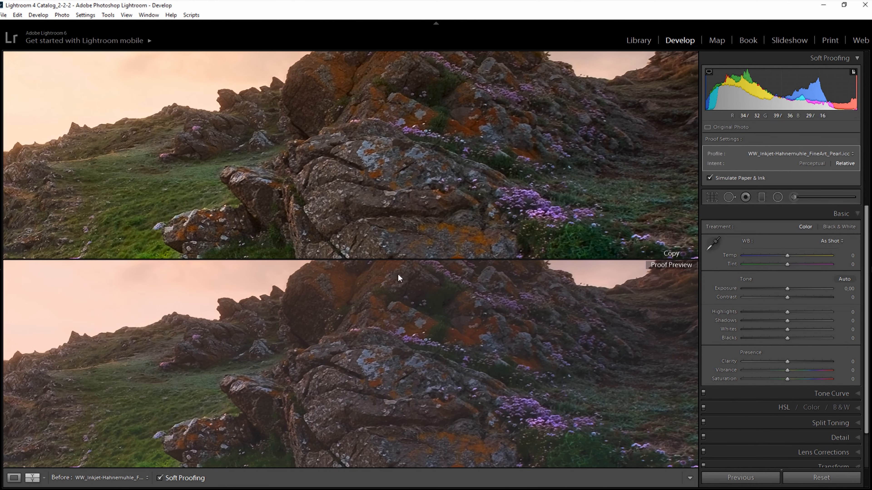
{"action": "left_click_drag", "start_coordinate": [438, 420], "coordinate": [461, 370]}
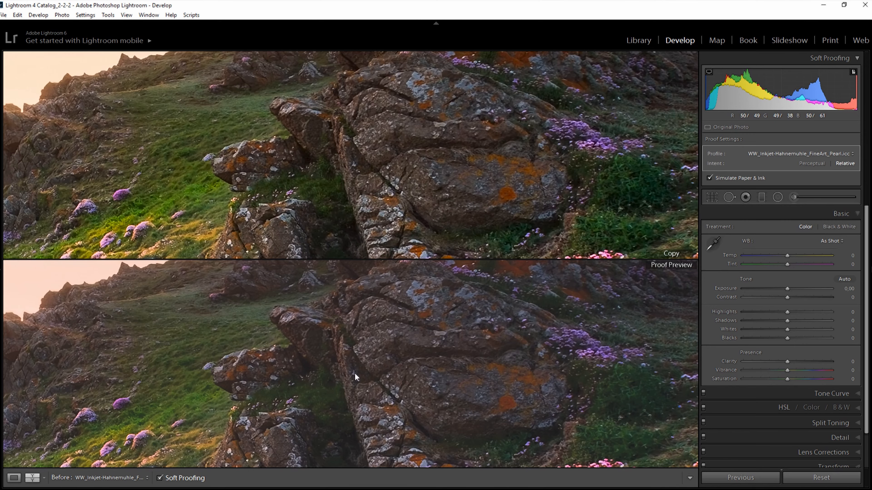
{"action": "left_click", "coordinate": [357, 359]}
{"action": "left_click", "coordinate": [250, 408]}
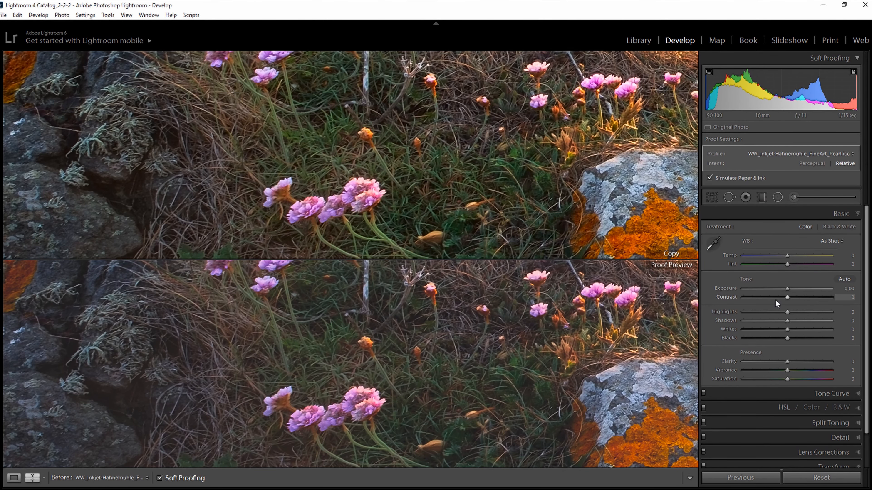
{"action": "left_click", "coordinate": [441, 329]}
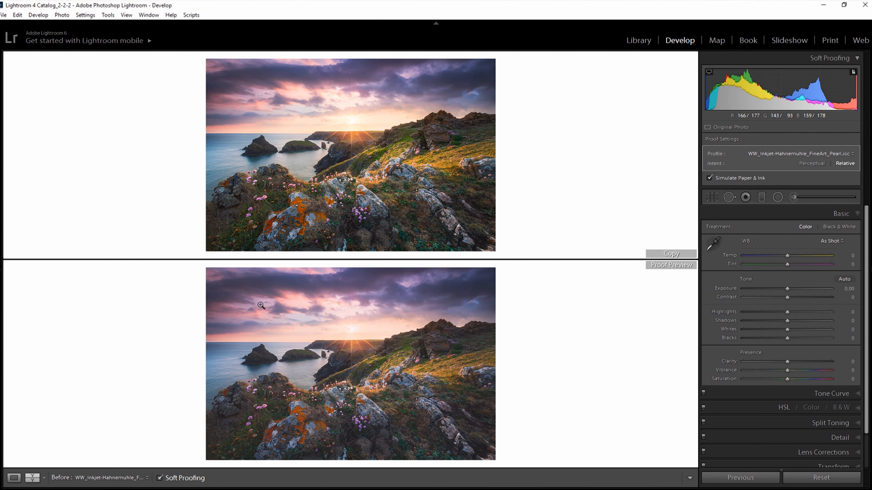
- Set the proof copy's Tint to −6 and Temp to +1, judging the color against the original on the pink clouds
{"action": "left_click", "coordinate": [271, 292]}
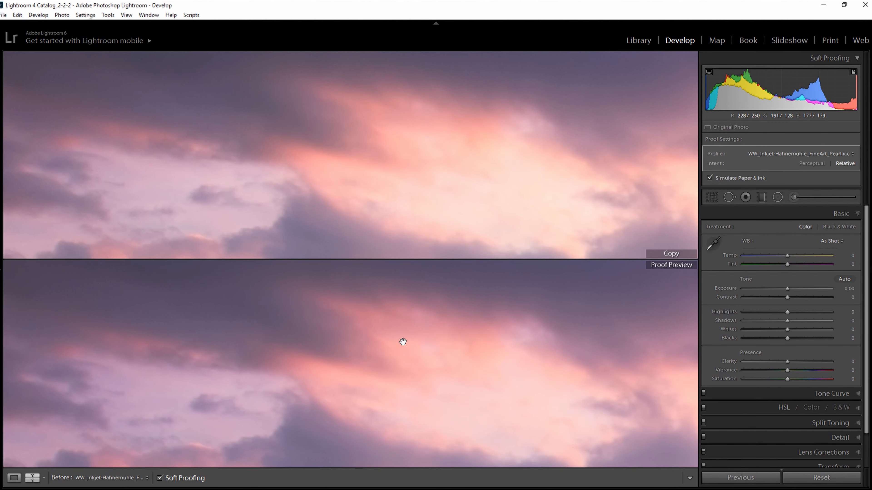
{"action": "left_click_drag", "start_coordinate": [385, 338], "coordinate": [402, 350]}
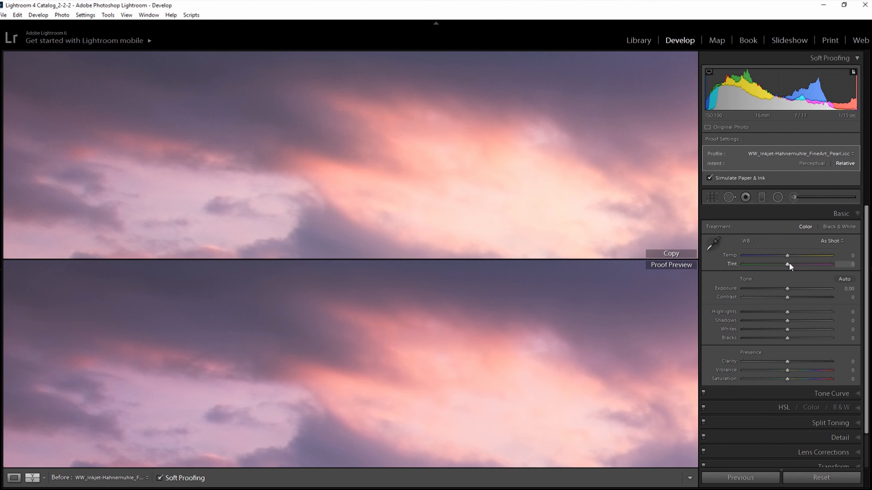
{"action": "mouse_move", "coordinate": [788, 265]}
{"action": "left_mouse_down"}
{"action": "mouse_move", "coordinate": [774, 264]}
{"action": "mouse_move", "coordinate": [786, 266]}
{"action": "left_mouse_up"}
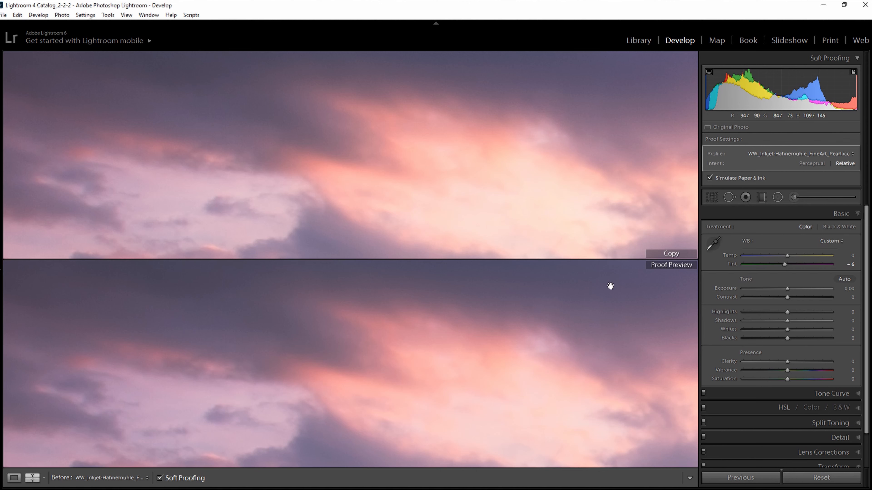
{"action": "left_click", "coordinate": [848, 255]}
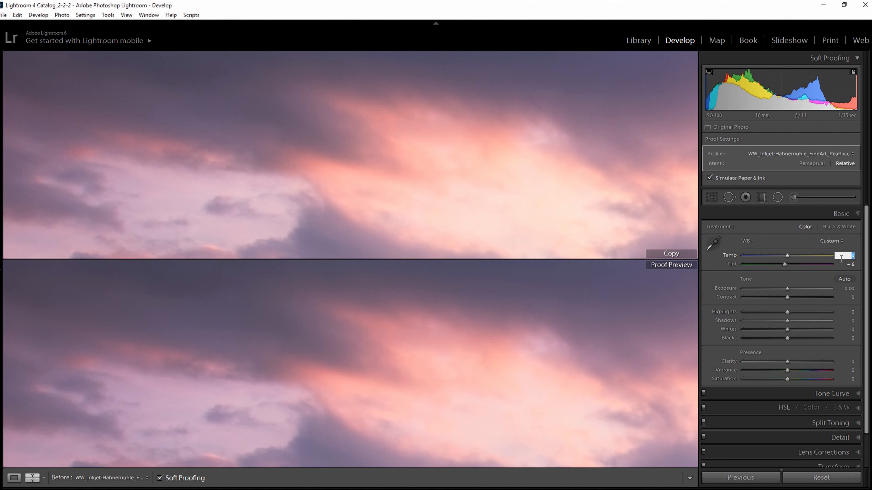
{"action": "type", "text": "1"}
{"action": "key", "text": "Return"}
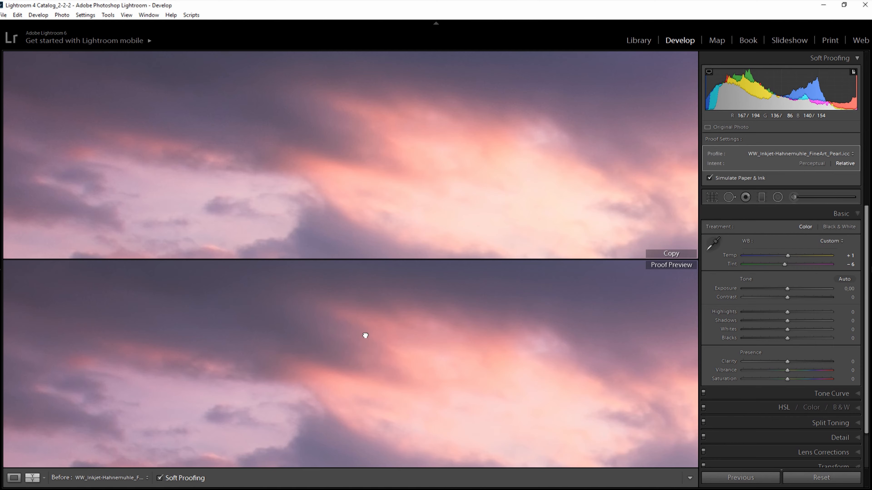
- Compare the colors and shadow detail of the sunlit grass slope and the darker rocks below it between both versions
{"action": "left_click", "coordinate": [364, 338]}
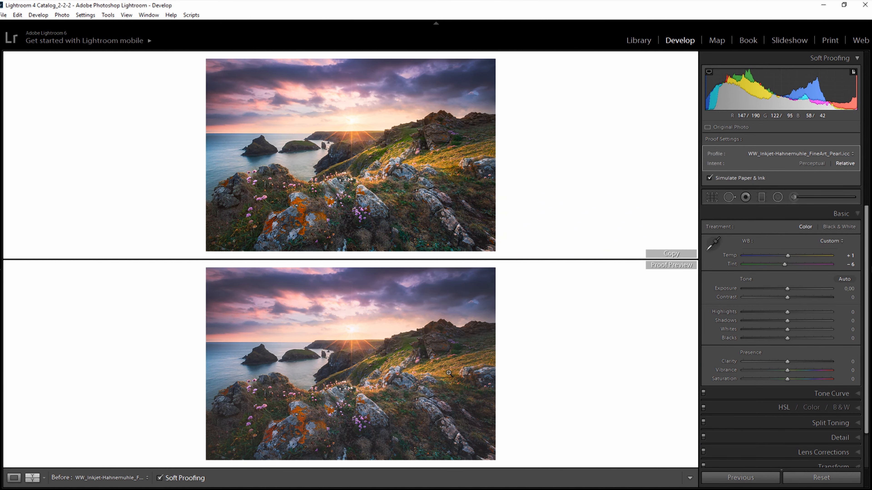
{"action": "left_click", "coordinate": [450, 373]}
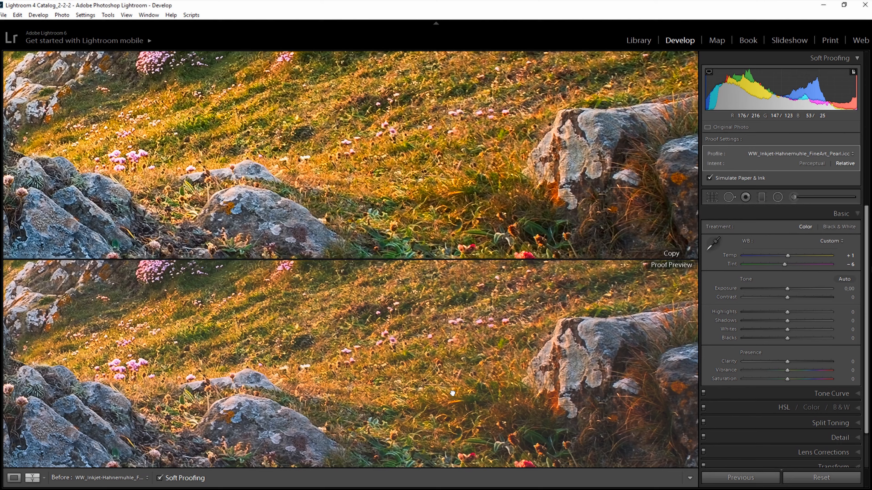
{"action": "left_click_drag", "start_coordinate": [452, 393], "coordinate": [462, 347]}
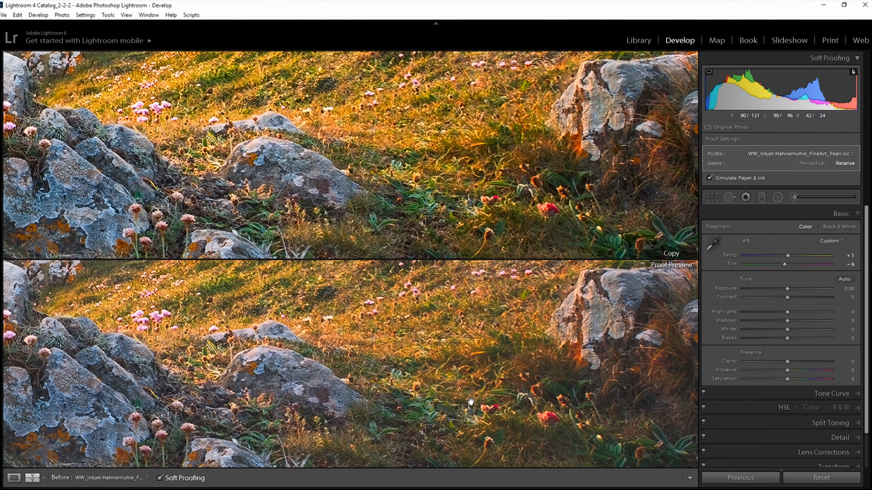
{"action": "left_click_drag", "start_coordinate": [471, 402], "coordinate": [463, 379]}
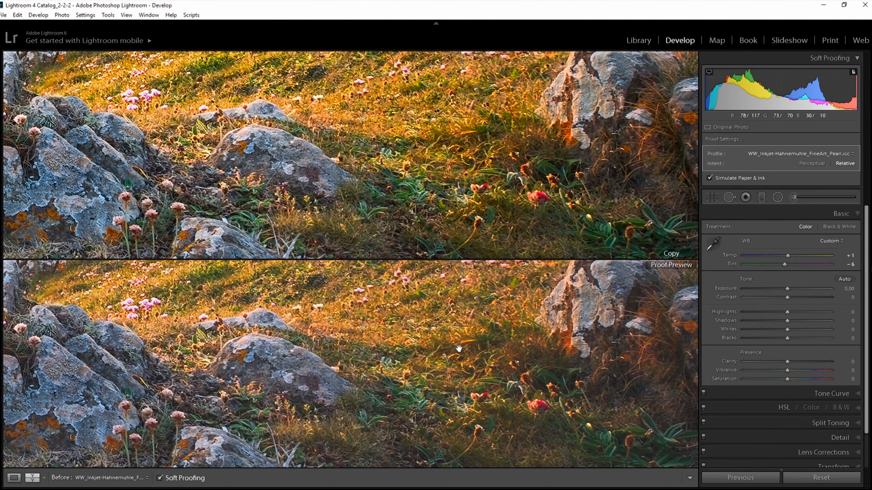
{"action": "left_click_drag", "start_coordinate": [501, 306], "coordinate": [491, 360]}
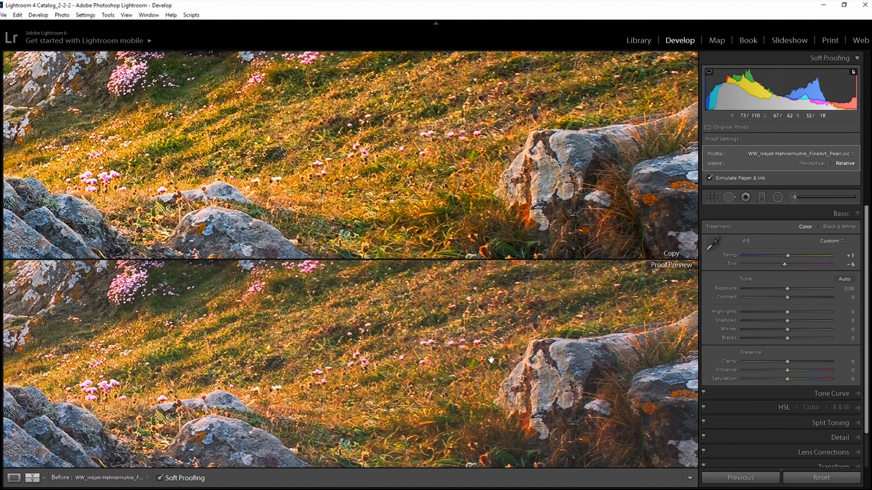
{"action": "left_click_drag", "start_coordinate": [479, 397], "coordinate": [503, 300]}
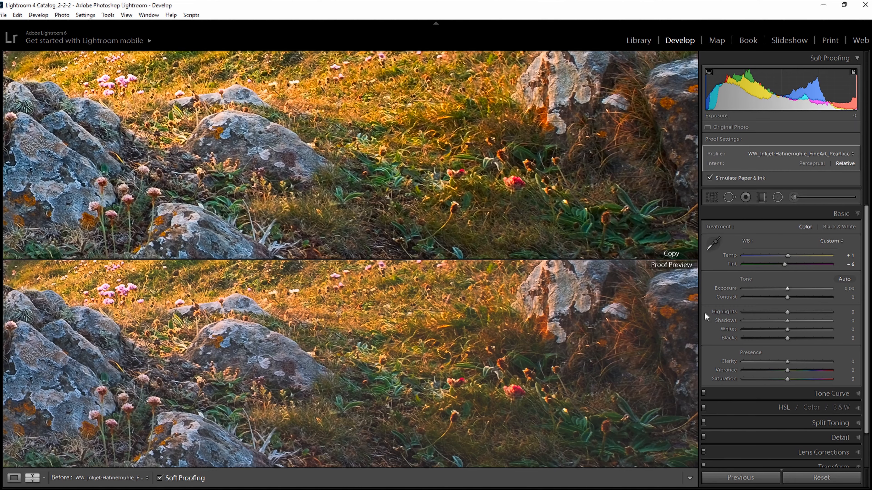
{"action": "left_click_drag", "start_coordinate": [527, 408], "coordinate": [567, 329]}
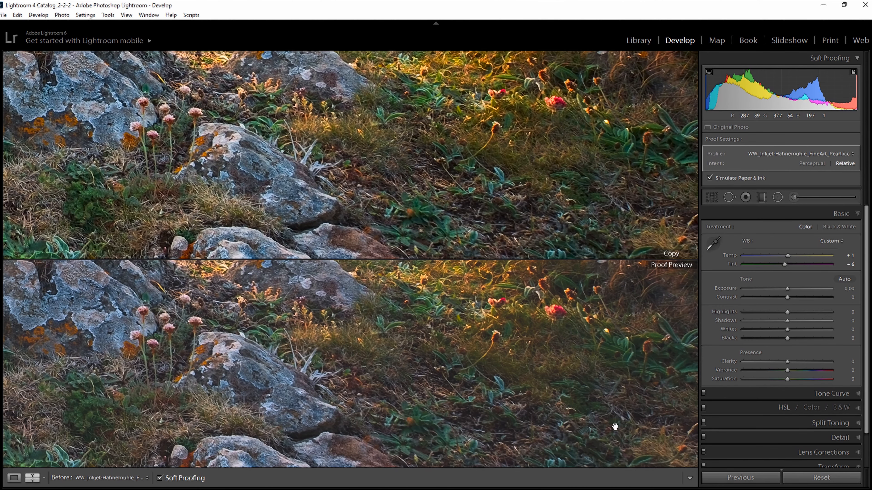
{"action": "left_click_drag", "start_coordinate": [615, 426], "coordinate": [492, 390]}
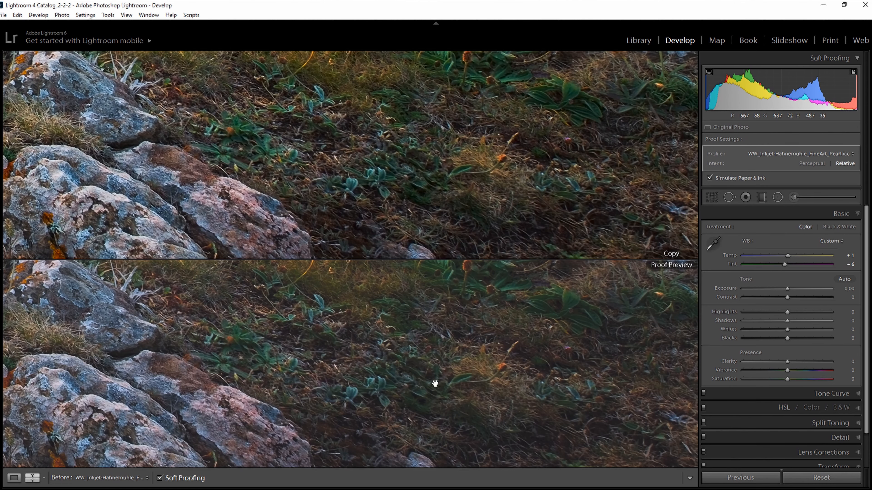
{"action": "left_click_drag", "start_coordinate": [421, 403], "coordinate": [464, 378]}
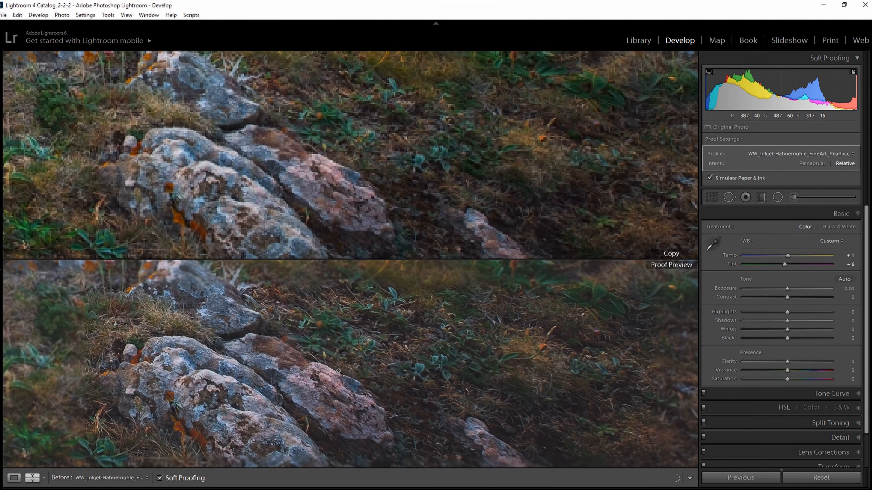
- Check the foreground flowers and orange lichen rock, and reset the proof copy's Tint and Temp to 0
{"action": "left_click", "coordinate": [343, 367]}
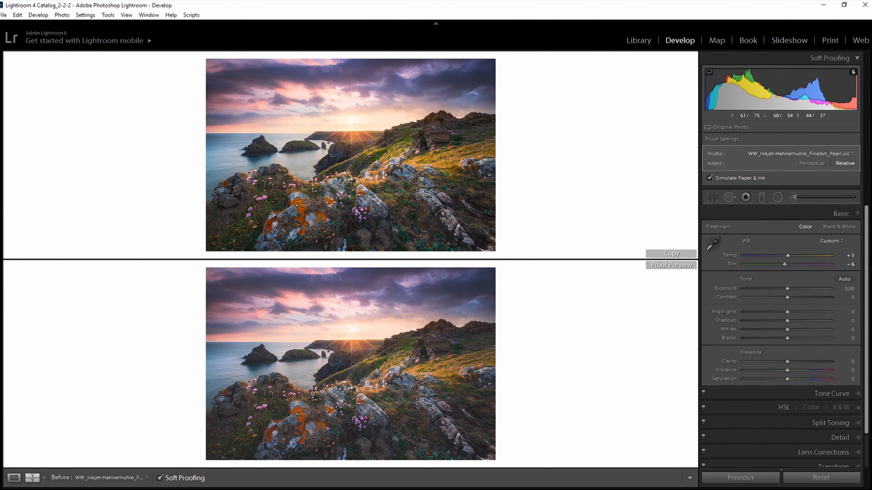
{"action": "left_click", "coordinate": [357, 430]}
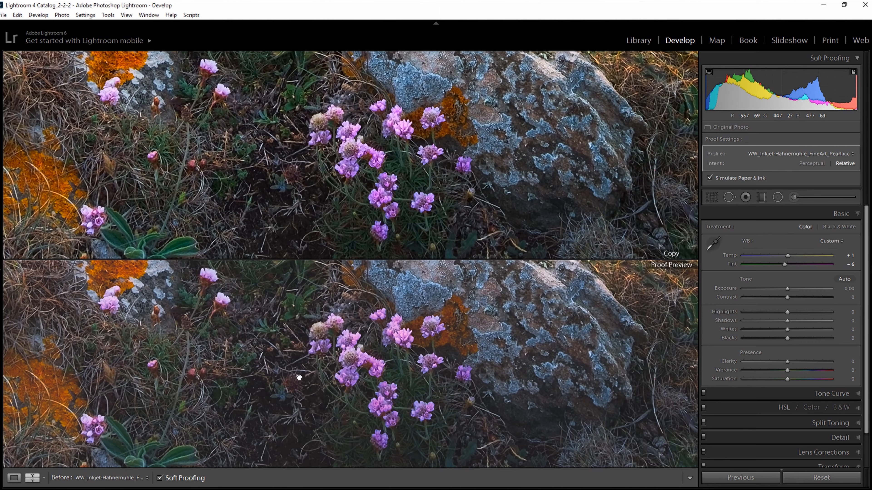
{"action": "left_click_drag", "start_coordinate": [298, 377], "coordinate": [504, 304]}
{"action": "left_click_drag", "start_coordinate": [263, 362], "coordinate": [506, 343]}
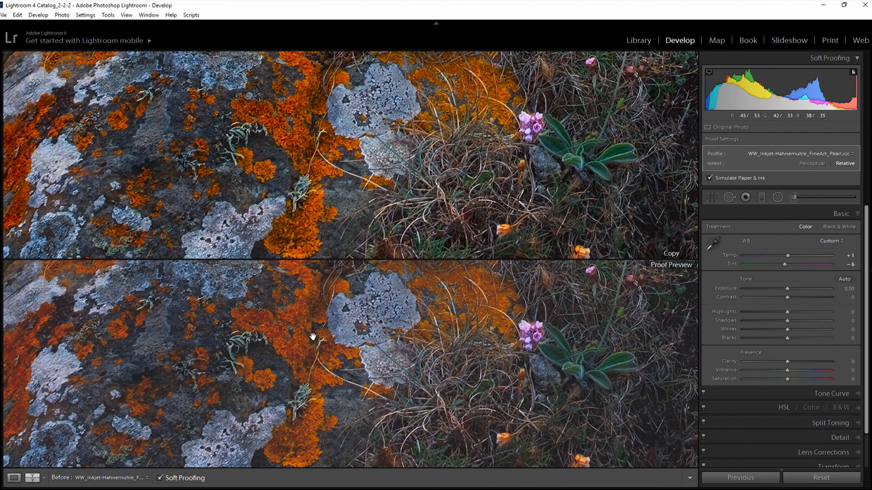
{"action": "left_click_drag", "start_coordinate": [295, 350], "coordinate": [372, 325]}
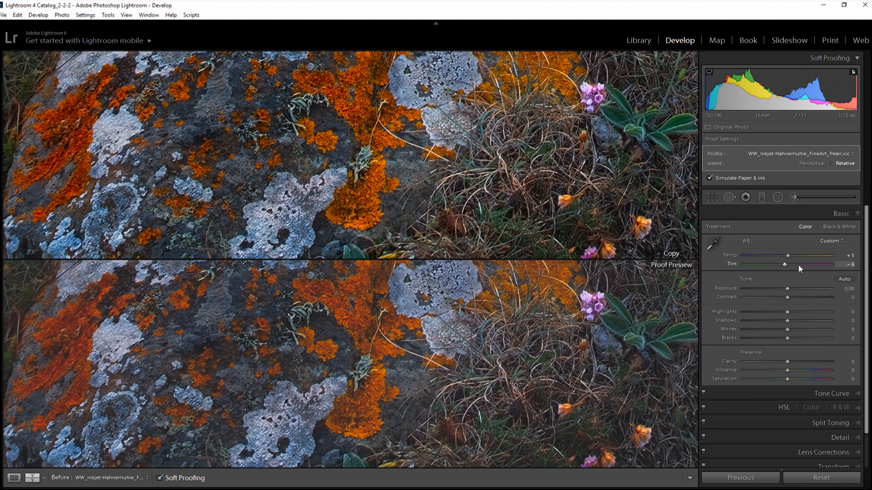
{"action": "double_click", "coordinate": [784, 264]}
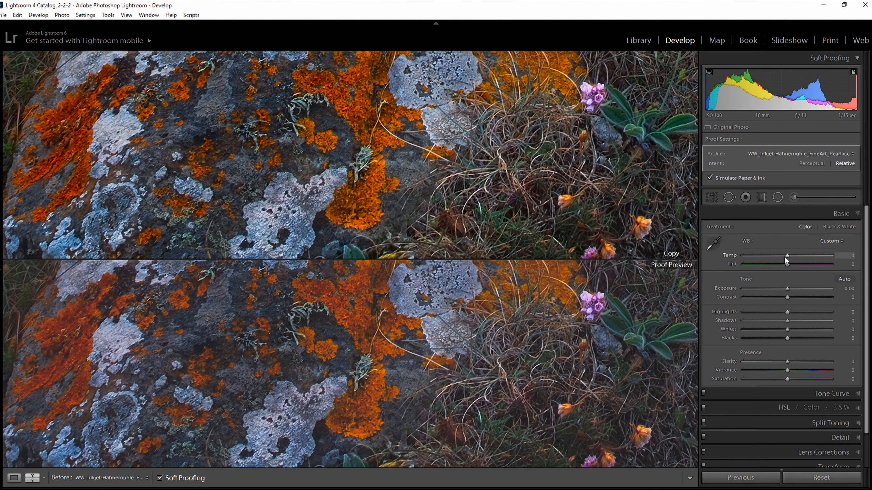
{"action": "double_click", "coordinate": [786, 256]}
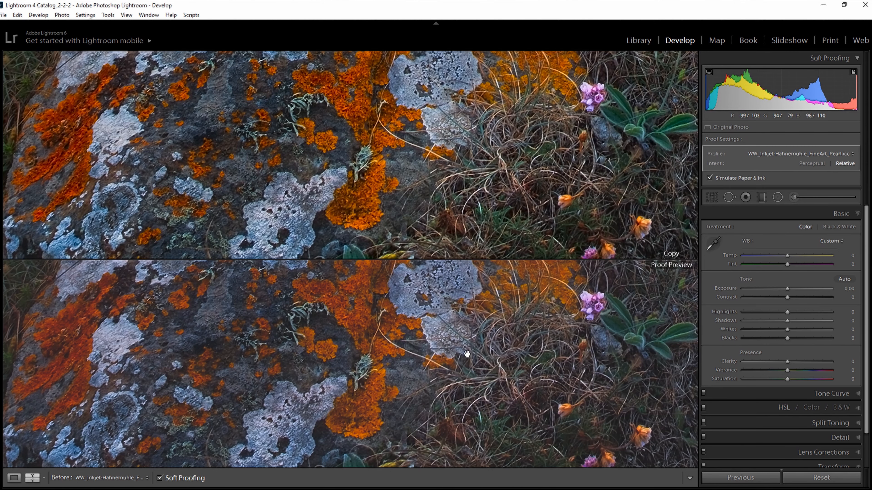
- Set only the proof copy's Tint to −6, comparing the lichen-covered rocks and pink flowers with the original
{"action": "left_click_drag", "start_coordinate": [312, 363], "coordinate": [371, 311]}
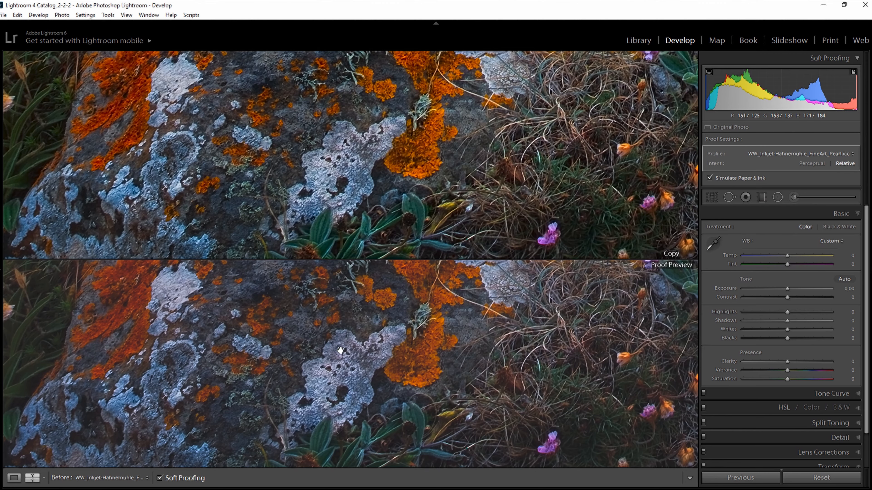
{"action": "left_click_drag", "start_coordinate": [380, 370], "coordinate": [371, 408]}
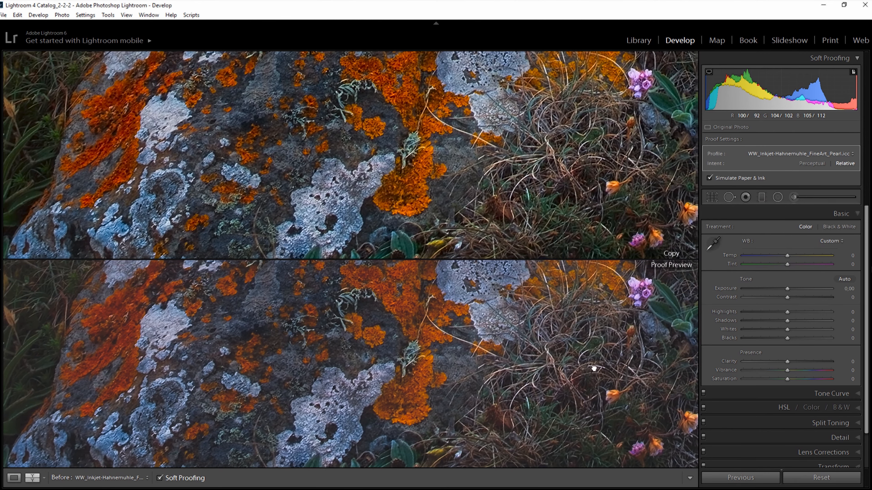
{"action": "left_click_drag", "start_coordinate": [594, 366], "coordinate": [343, 356]}
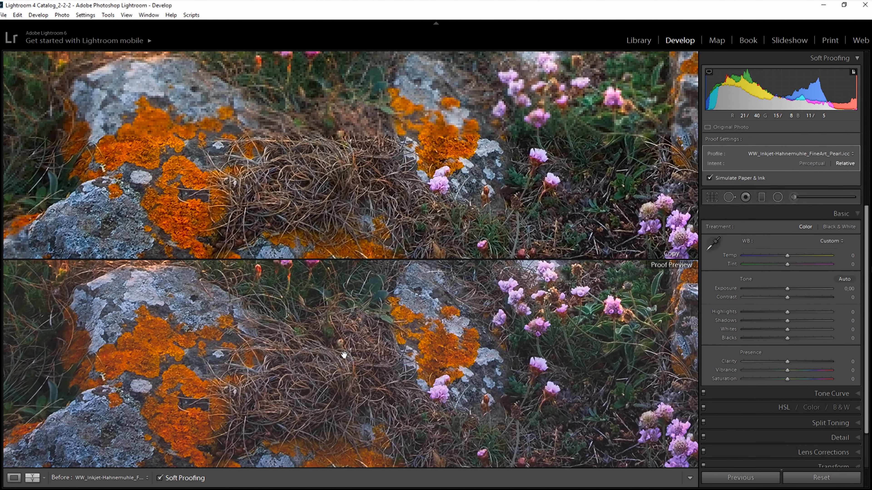
{"action": "left_click_drag", "start_coordinate": [787, 265], "coordinate": [785, 264]}
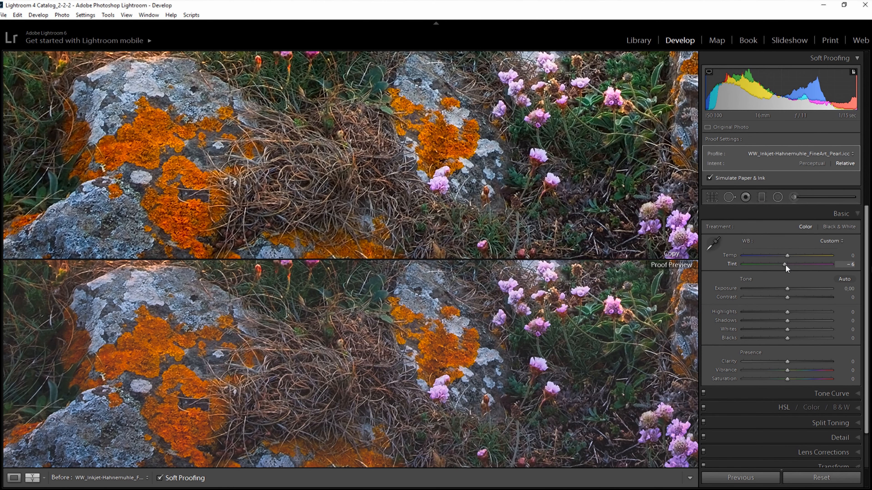
- Set the proof copy's Temp to +1 and compare the lichen-covered rocks and pink flowers with the original
{"action": "left_click", "coordinate": [851, 255]}
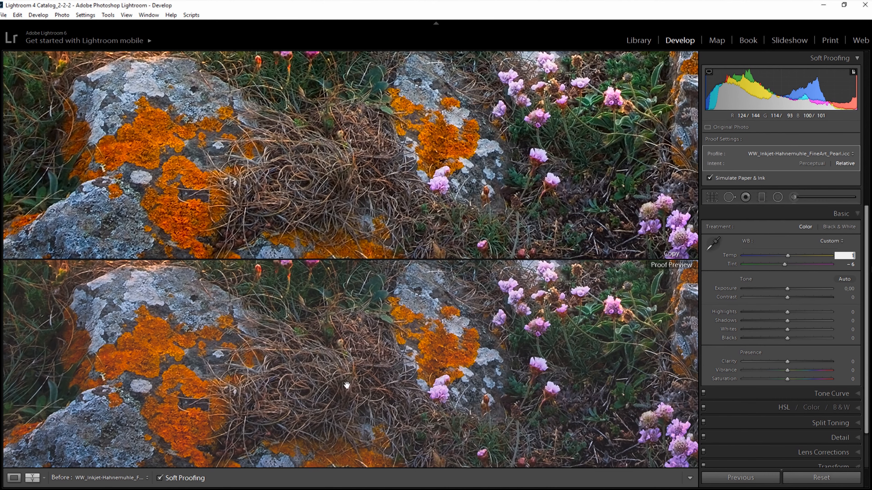
{"action": "left_click_drag", "start_coordinate": [460, 397], "coordinate": [461, 391]}
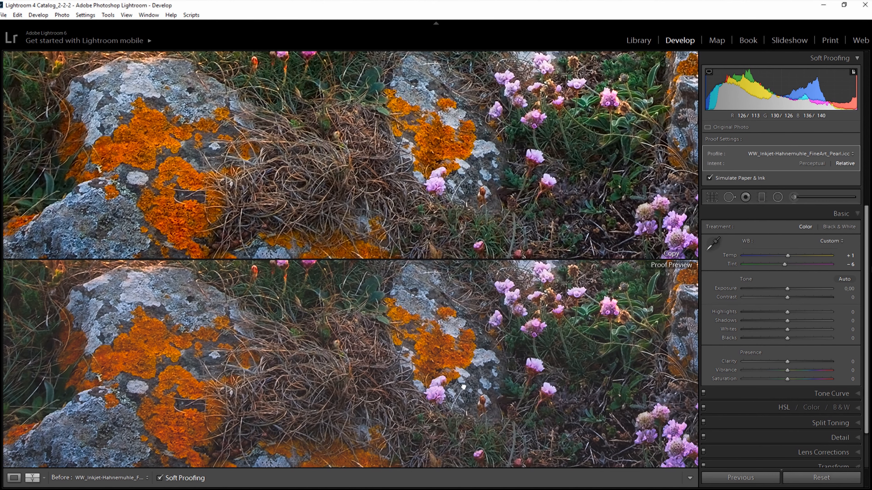
{"action": "left_click", "coordinate": [462, 389]}
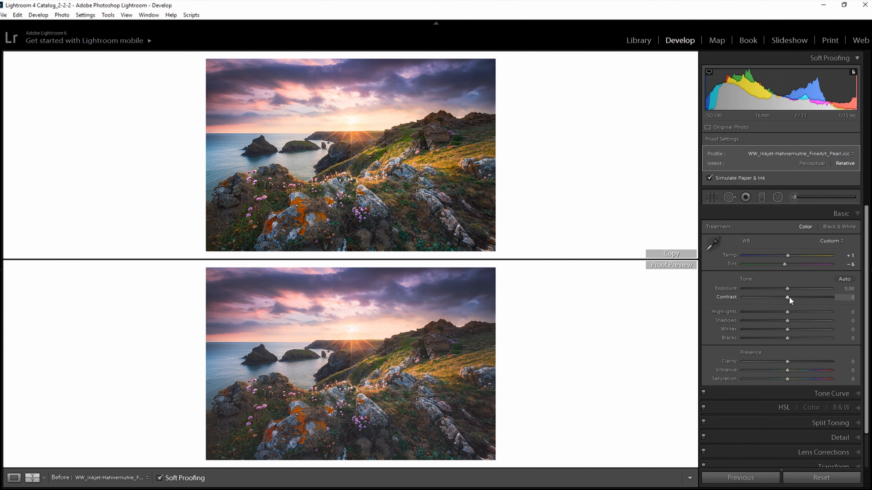
- Raise the proof copy's Contrast to +17 and its Exposure to +0.15
{"action": "left_click_drag", "start_coordinate": [788, 298], "coordinate": [793, 298]}
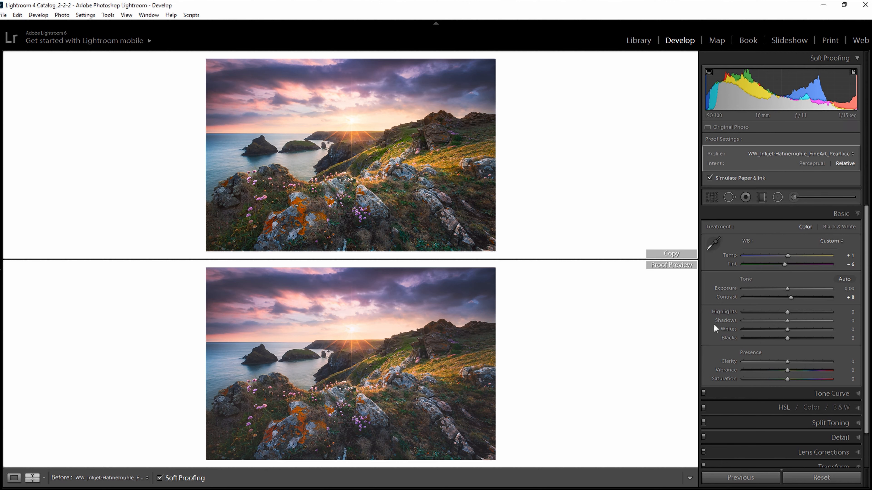
{"action": "left_click_drag", "start_coordinate": [788, 298], "coordinate": [795, 298]}
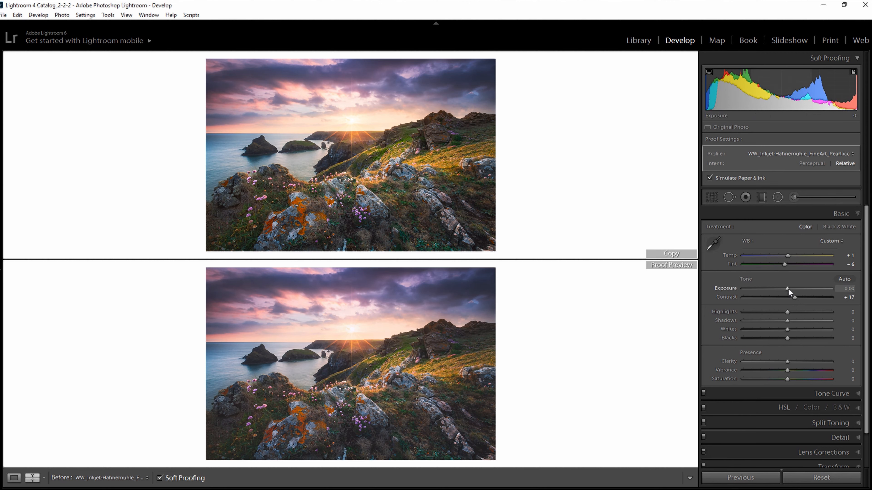
{"action": "left_click_drag", "start_coordinate": [788, 288], "coordinate": [788, 290]}
{"action": "left_click", "coordinate": [851, 289]}
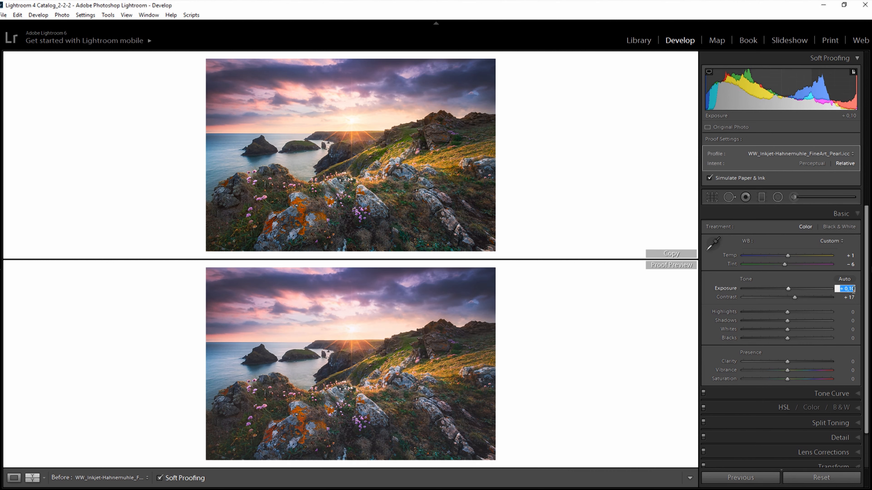
{"action": "left_click", "coordinate": [854, 290]}
{"action": "left_click_drag", "start_coordinate": [854, 290], "coordinate": [851, 289]}
{"action": "type", "text": "5"}
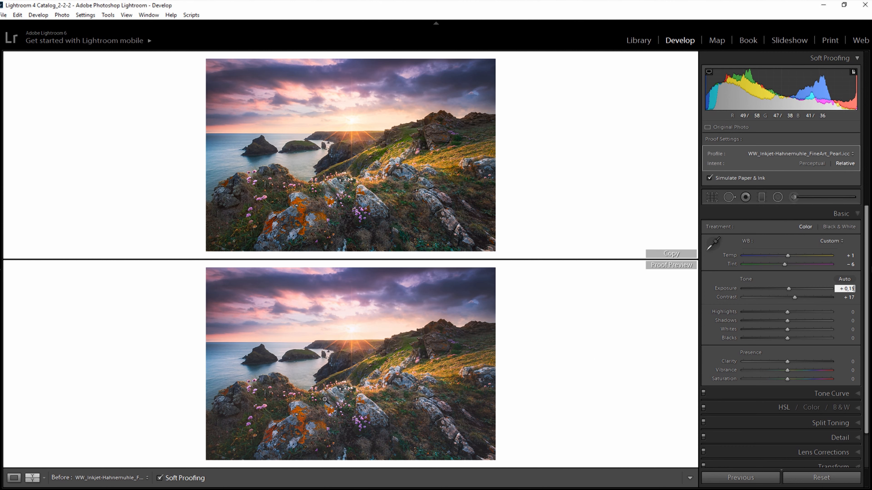
- Compare the foreground flowers and orange lichen in both versions, and raise the proof copy's Vibrance to +6
{"action": "left_click", "coordinate": [322, 400]}
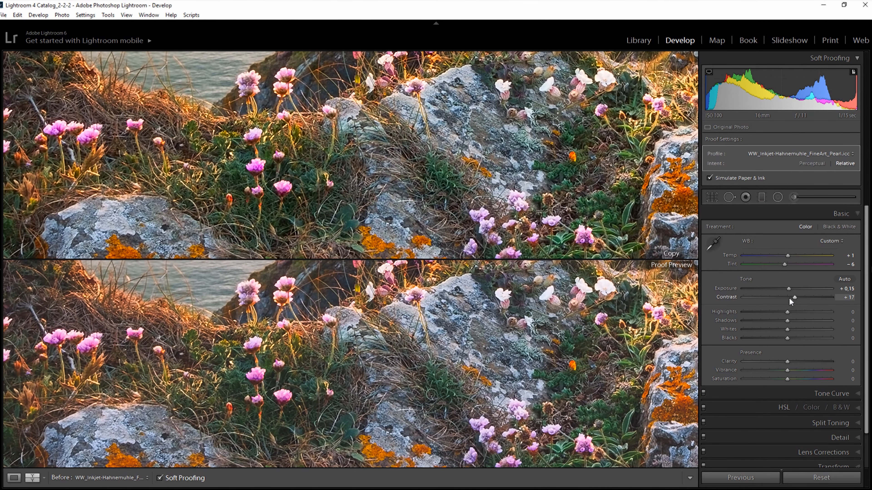
{"action": "left_click_drag", "start_coordinate": [536, 404], "coordinate": [415, 256]}
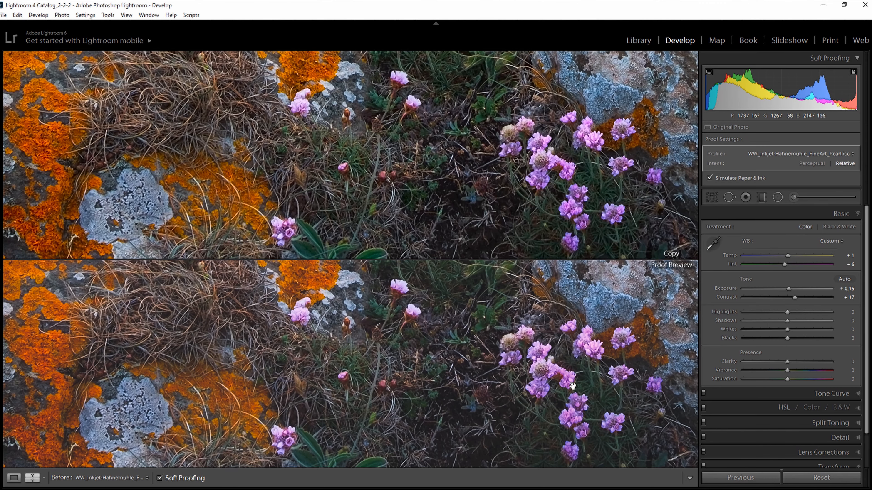
{"action": "left_click_drag", "start_coordinate": [592, 343], "coordinate": [565, 316]}
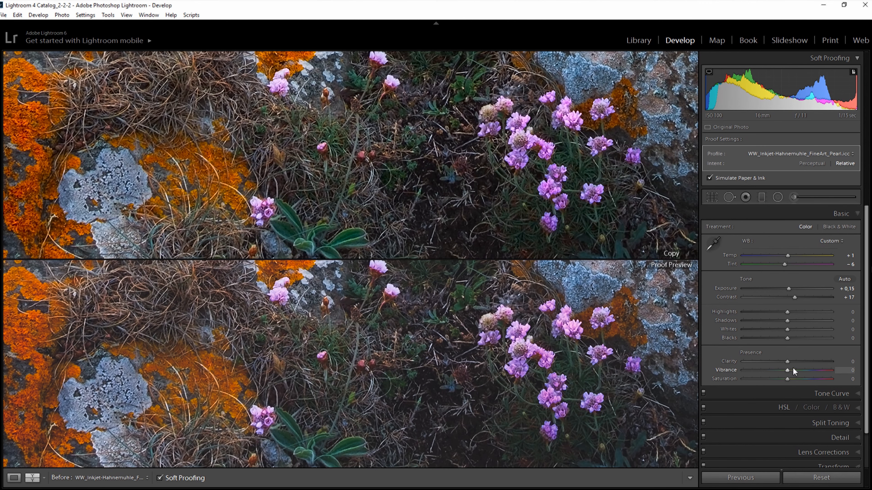
{"action": "left_click_drag", "start_coordinate": [789, 371], "coordinate": [790, 372]}
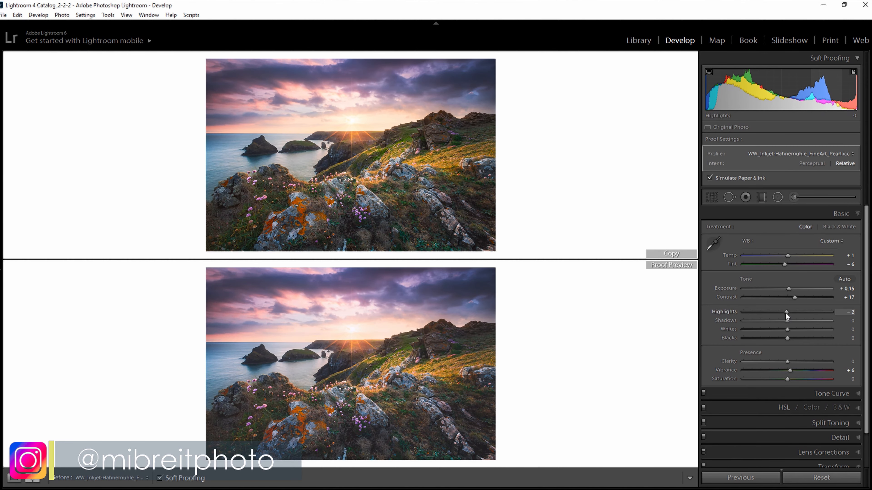
- Fine-tune the proof copy's tones with Exposure +0.16, Highlights −17 and Shadows +6
{"action": "left_click_drag", "start_coordinate": [787, 312], "coordinate": [790, 290]}
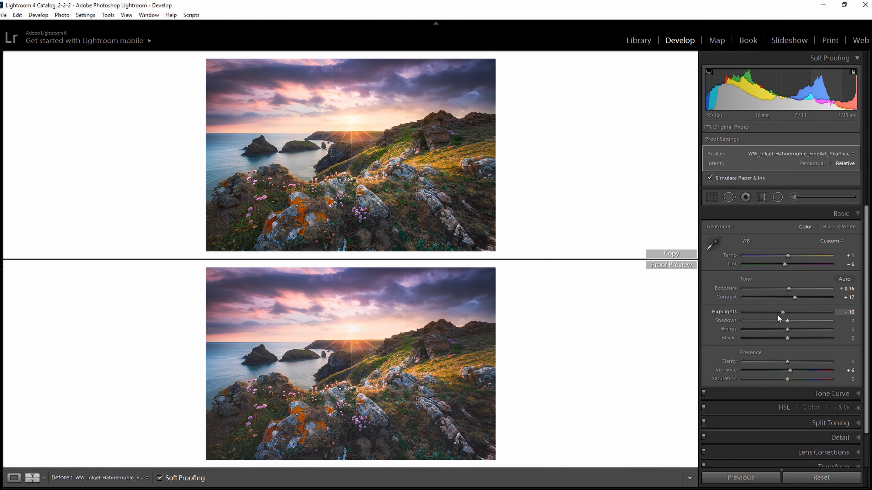
{"action": "left_click_drag", "start_coordinate": [783, 311], "coordinate": [780, 312]}
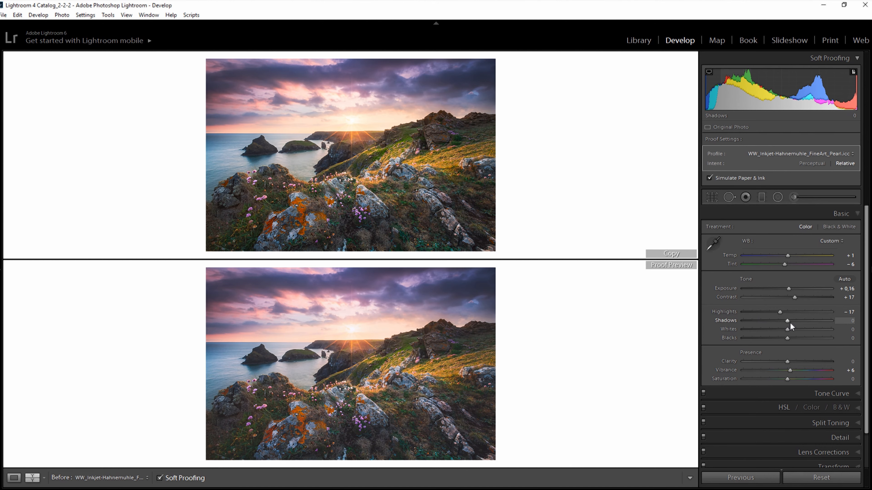
{"action": "left_click_drag", "start_coordinate": [791, 325], "coordinate": [793, 325]}
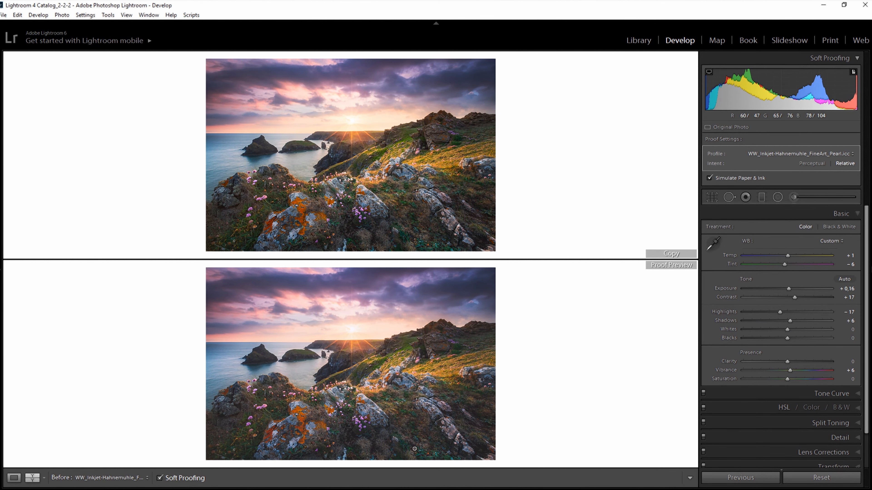
- Try lowering Blacks to −54 and −8 on the dark grass with and without paper simulation, and reset Blacks to 0
{"action": "left_click", "coordinate": [399, 424]}
{"action": "left_click_drag", "start_coordinate": [399, 419], "coordinate": [451, 356]}
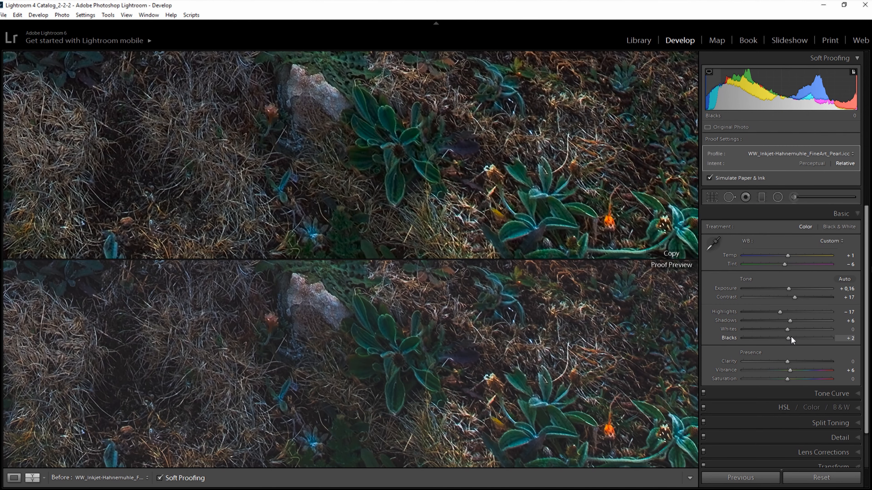
{"action": "left_click_drag", "start_coordinate": [791, 337], "coordinate": [764, 338]}
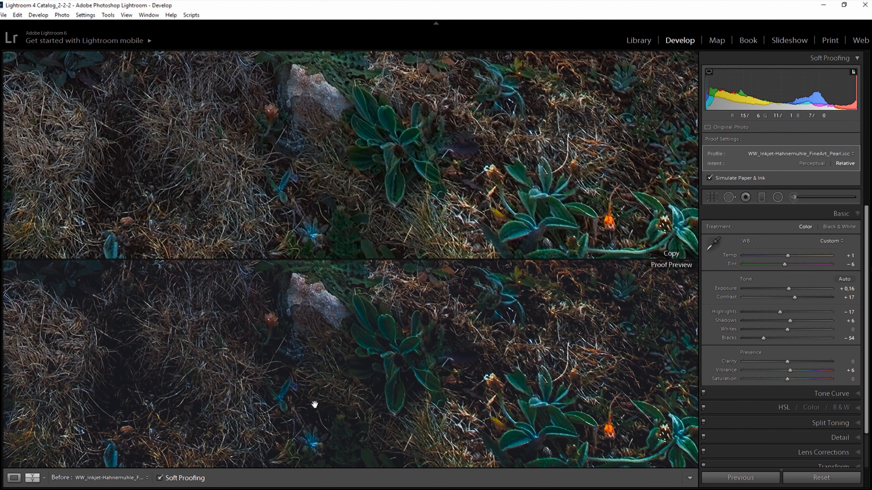
{"action": "left_click", "coordinate": [709, 179]}
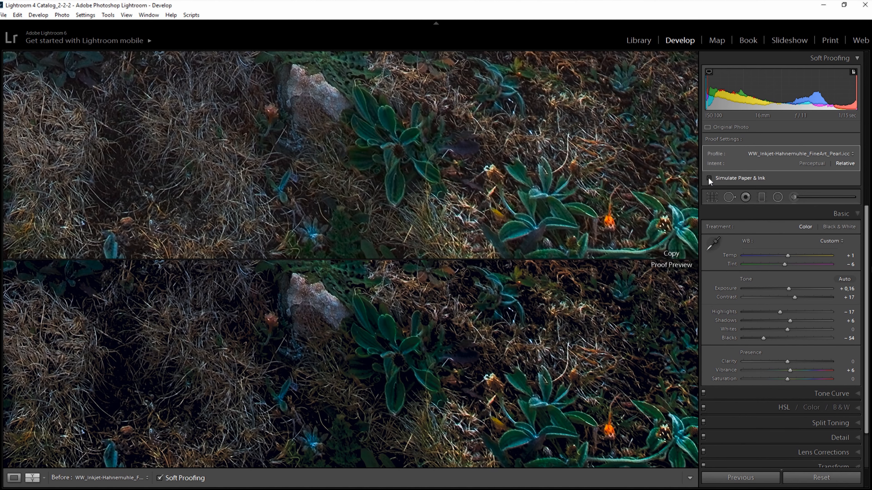
{"action": "left_click_drag", "start_coordinate": [766, 342], "coordinate": [785, 340]}
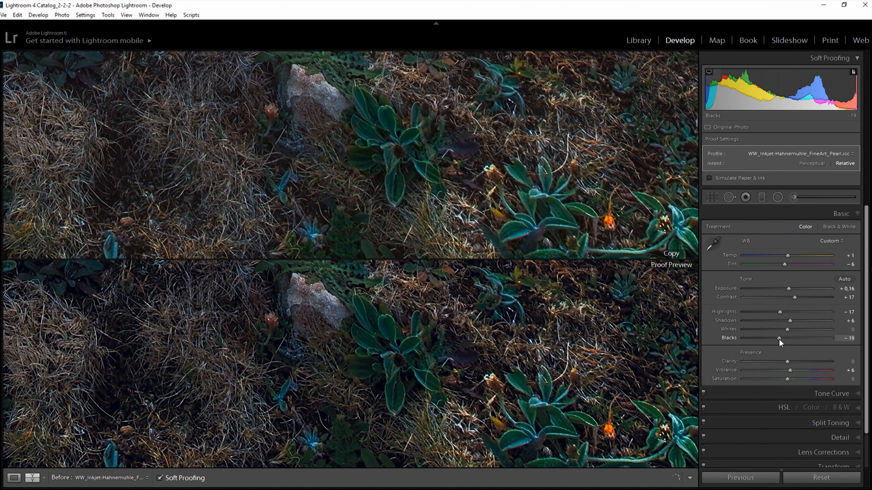
{"action": "left_click", "coordinate": [708, 179]}
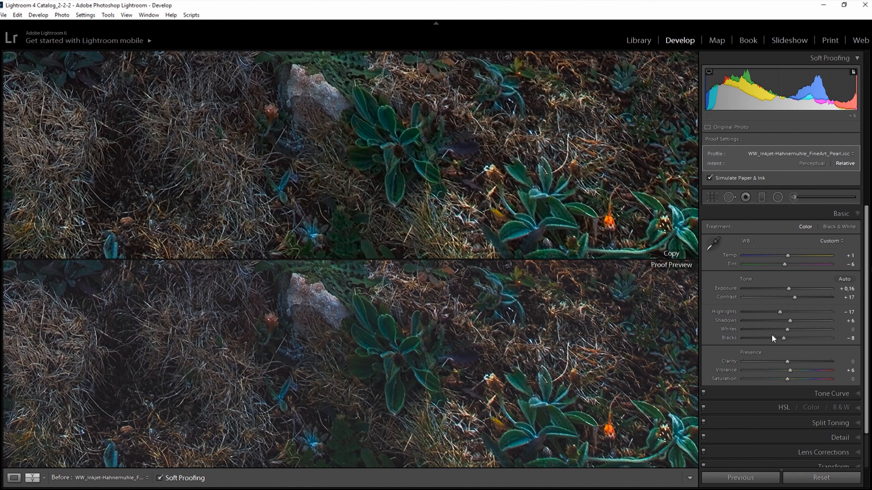
{"action": "double_click", "coordinate": [784, 340]}
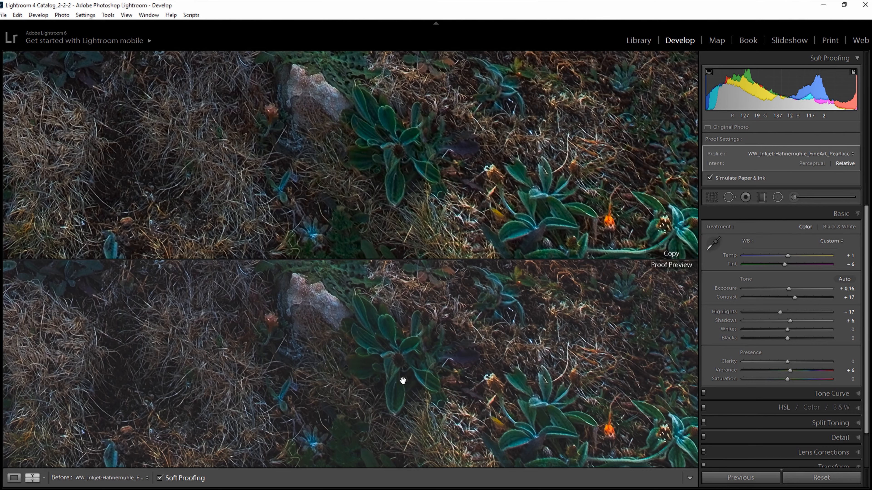
- Compare the shadow detail in the dark foreground grass with and without paper and ink simulation
{"action": "left_click", "coordinate": [393, 378]}
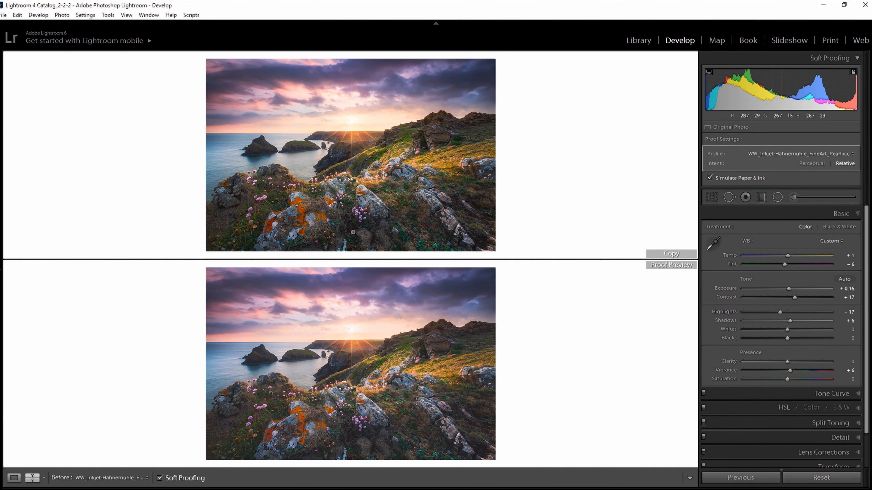
{"action": "left_click", "coordinate": [376, 448]}
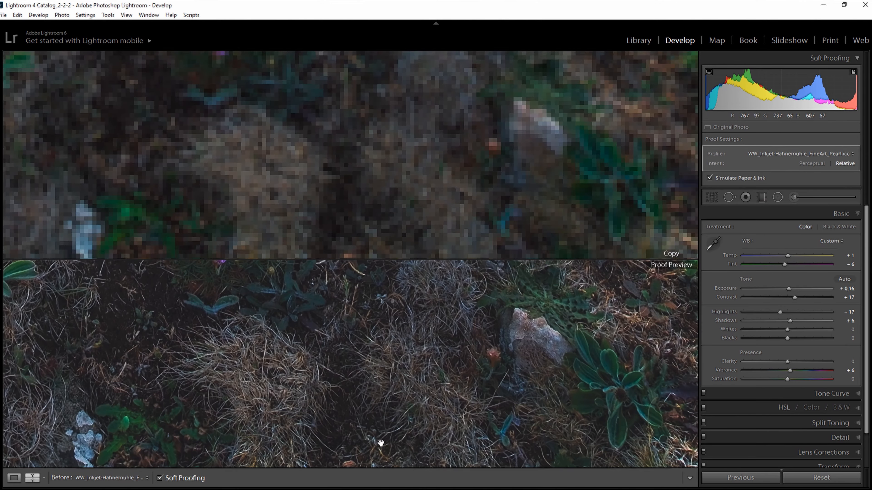
{"action": "mouse_move", "coordinate": [341, 419]}
{"action": "left_mouse_down"}
{"action": "mouse_move", "coordinate": [395, 380]}
{"action": "mouse_move", "coordinate": [442, 375]}
{"action": "mouse_move", "coordinate": [424, 377]}
{"action": "mouse_move", "coordinate": [428, 397]}
{"action": "left_mouse_up"}
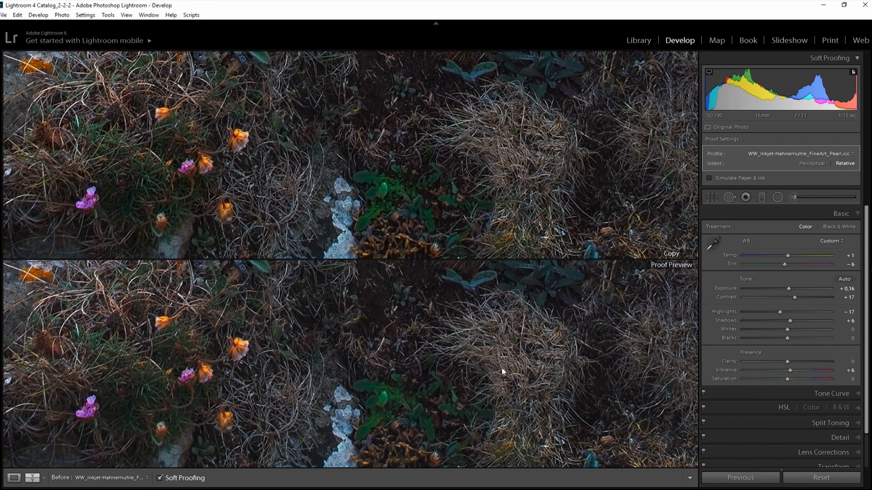
{"action": "left_click", "coordinate": [448, 415]}
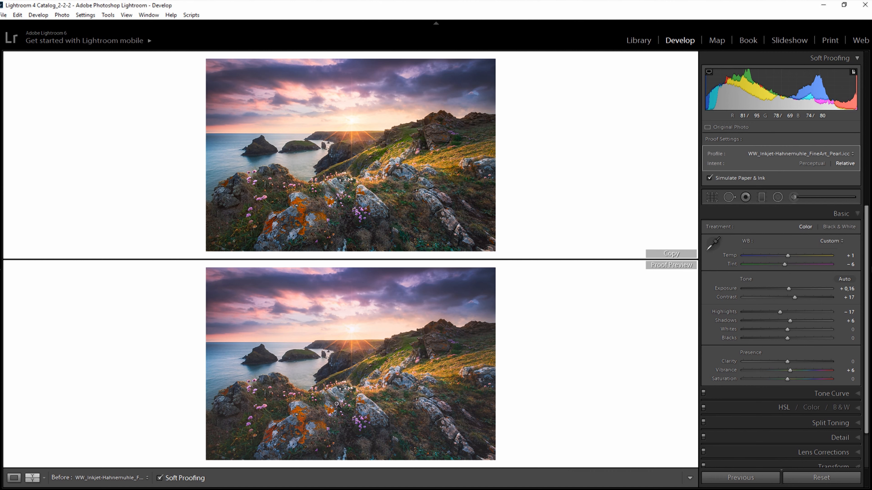
- Set the proof copy's Clarity to +4 and compare the foreground rocks, flowers and sunlit grass with the original
{"action": "left_click", "coordinate": [449, 396]}
{"action": "left_click_drag", "start_coordinate": [787, 362], "coordinate": [790, 362]}
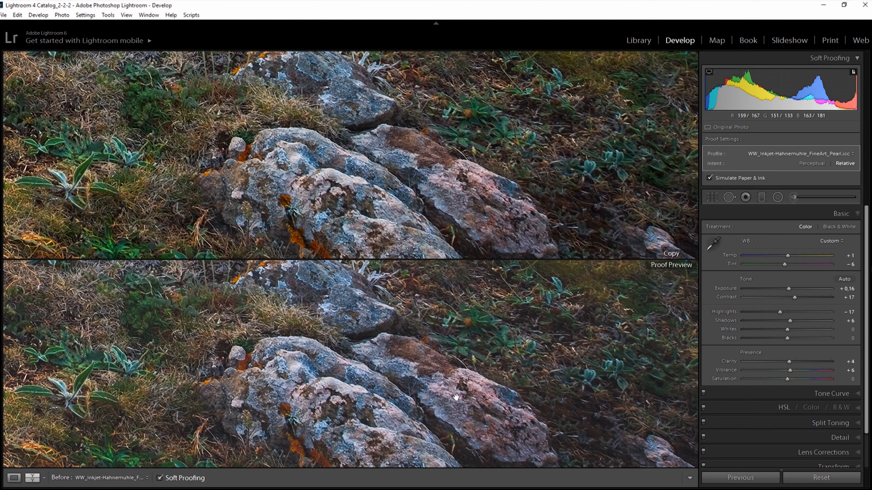
{"action": "left_click_drag", "start_coordinate": [455, 396], "coordinate": [560, 315]}
{"action": "left_click_drag", "start_coordinate": [238, 380], "coordinate": [652, 366]}
{"action": "left_click_drag", "start_coordinate": [224, 299], "coordinate": [434, 417]}
{"action": "left_click_drag", "start_coordinate": [618, 356], "coordinate": [326, 409]}
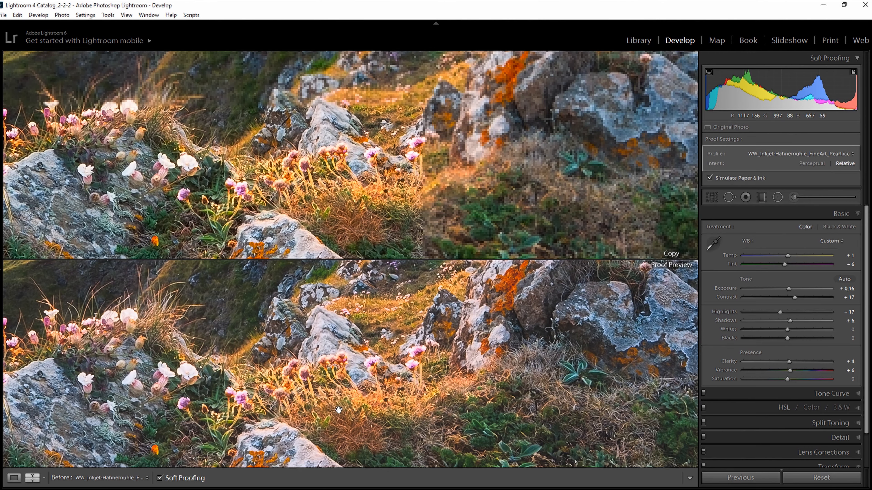
{"action": "left_click_drag", "start_coordinate": [566, 412], "coordinate": [466, 353]}
{"action": "left_click", "coordinate": [467, 353]}
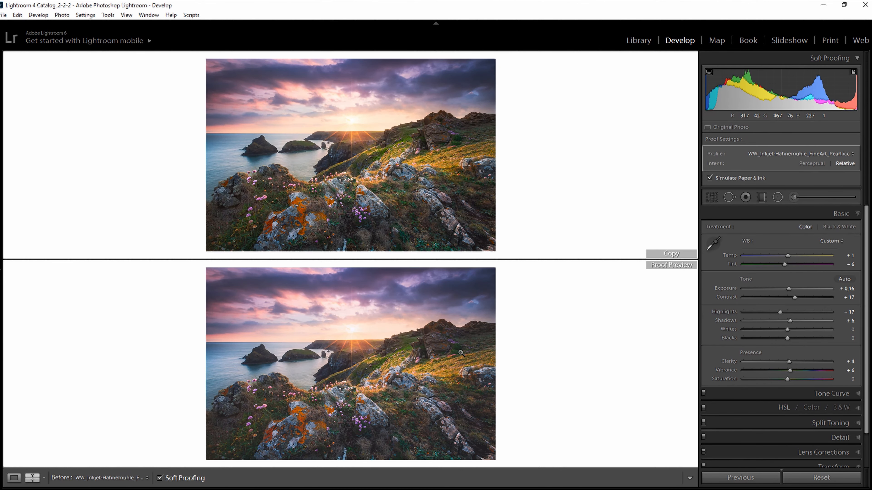
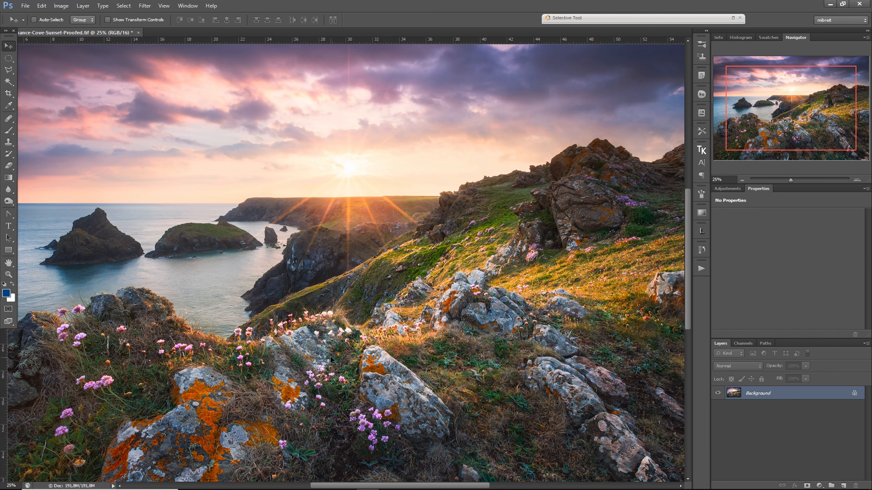
- In Photoshop, view the proofed photo at print size and check the screen resolution in the Units & Rulers preferences
{"action": "left_click", "coordinate": [164, 6]}
{"action": "left_click", "coordinate": [186, 121]}
{"action": "key", "text": "ctrl+k"}
{"action": "left_click", "coordinate": [217, 154]}
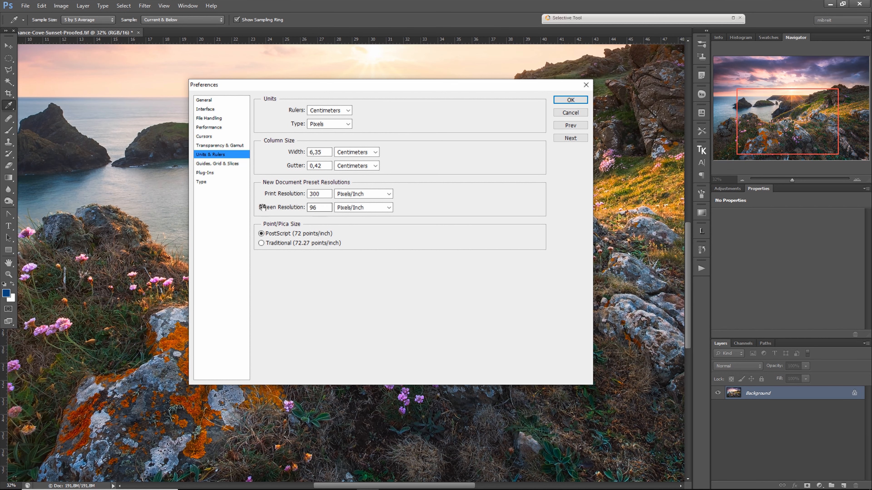
{"action": "left_click", "coordinate": [566, 116]}
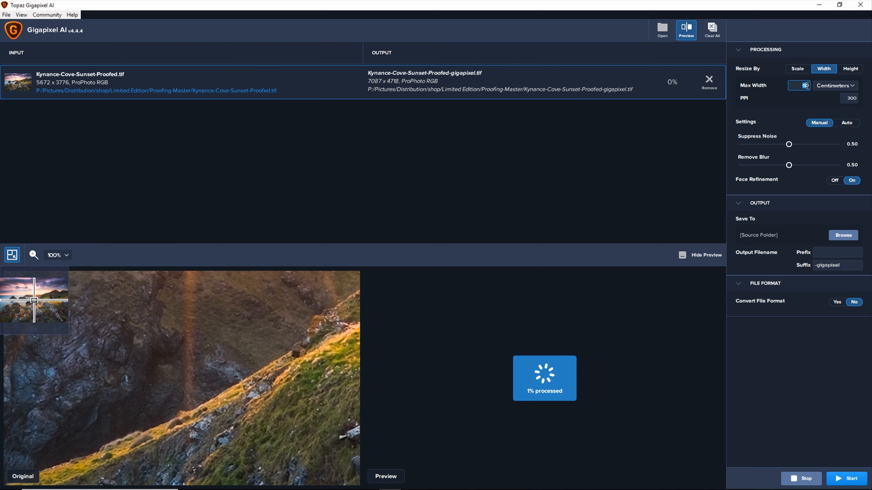
- In Gigapixel AI, resize the proofed TIFF by height to 40 centimeters at 300 PPI
{"action": "left_click", "coordinate": [852, 70]}
{"action": "left_click_drag", "start_coordinate": [799, 86], "coordinate": [820, 85]}
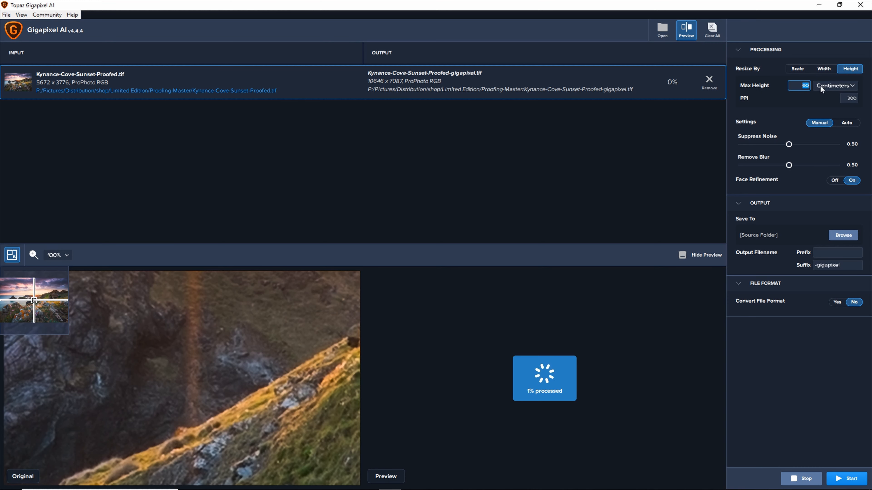
{"action": "type", "text": "40"}
{"action": "left_click_drag", "start_coordinate": [797, 85], "coordinate": [809, 86]}
{"action": "key", "text": "Tab"}
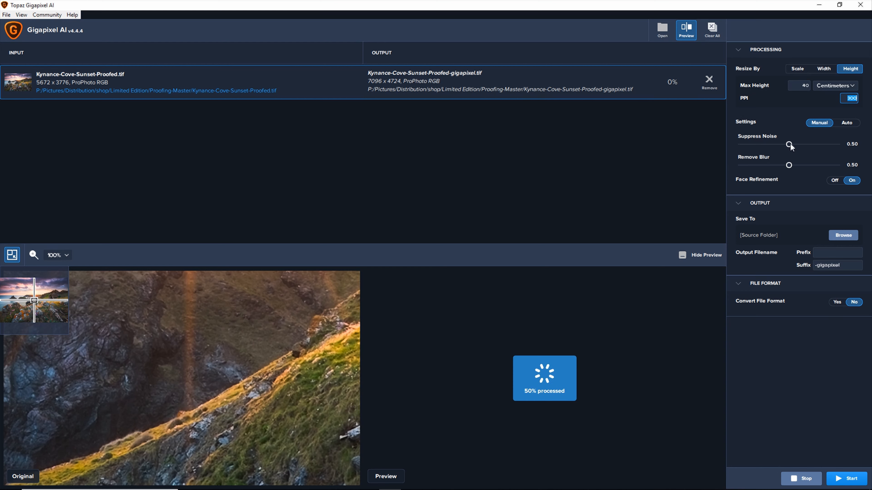
- Set Suppress Noise to 0.22 and Remove Blur to 0.56, and preview the enlargement on the foreground rocks and grass
{"action": "left_click_drag", "start_coordinate": [789, 145], "coordinate": [767, 148]}
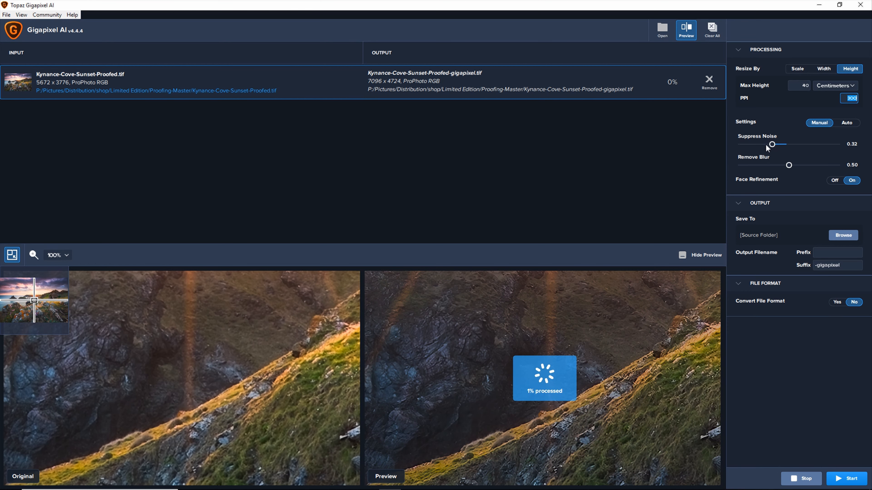
{"action": "left_click", "coordinate": [760, 144]}
{"action": "left_click", "coordinate": [763, 145]}
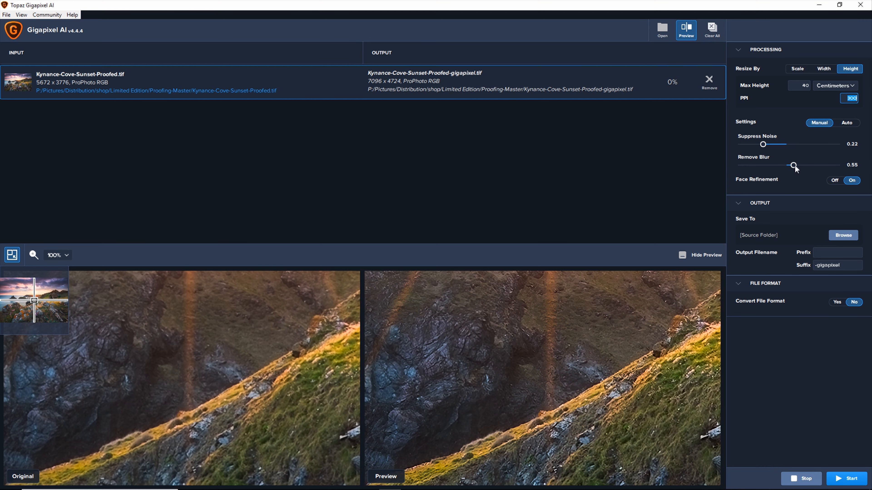
{"action": "left_click_drag", "start_coordinate": [794, 164], "coordinate": [796, 165]}
{"action": "left_click", "coordinate": [53, 314]}
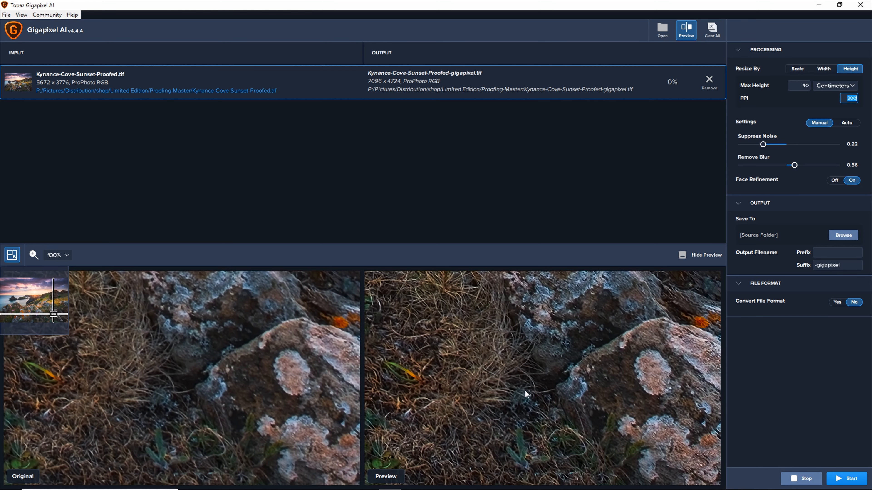
- Preview the enlargement on the sunlit grassy slope with pink flowers and on the photo's lower-left foreground
{"action": "left_click", "coordinate": [59, 299]}
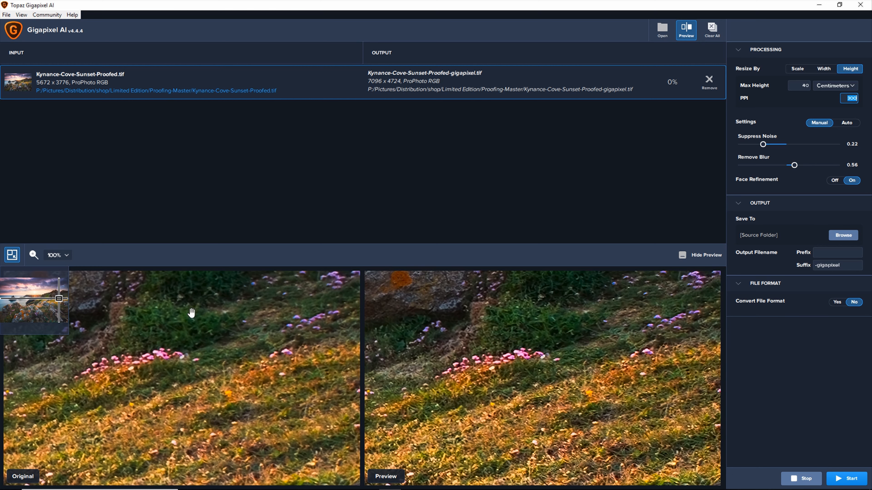
{"action": "left_click", "coordinate": [22, 316]}
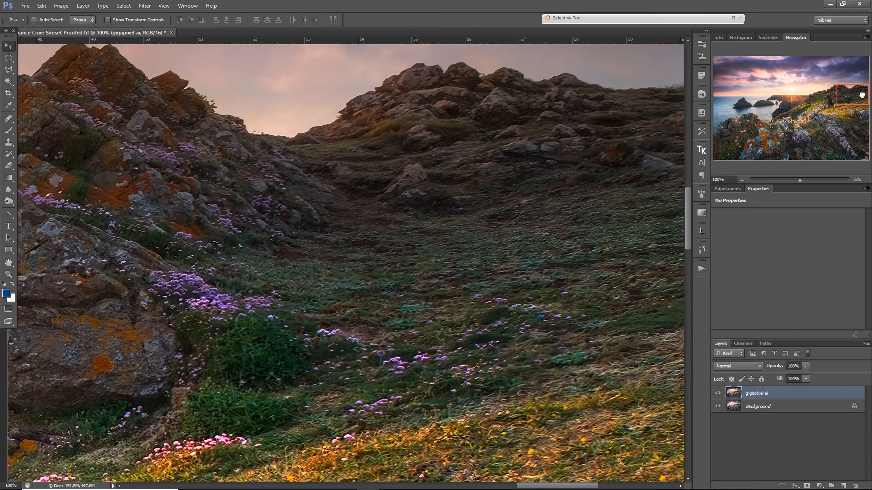
- In Photoshop, inspect the sea cliffs and sun rays at 100%, hiding and reshowing the gigapixel ai layer to compare it with the Background
{"action": "left_click_drag", "start_coordinate": [842, 86], "coordinate": [785, 111]}
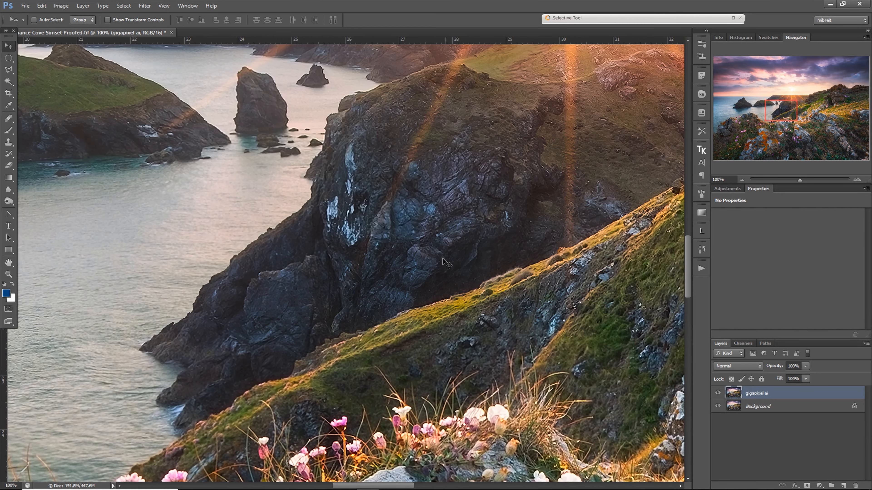
{"action": "left_click_drag", "start_coordinate": [432, 164], "coordinate": [412, 298]}
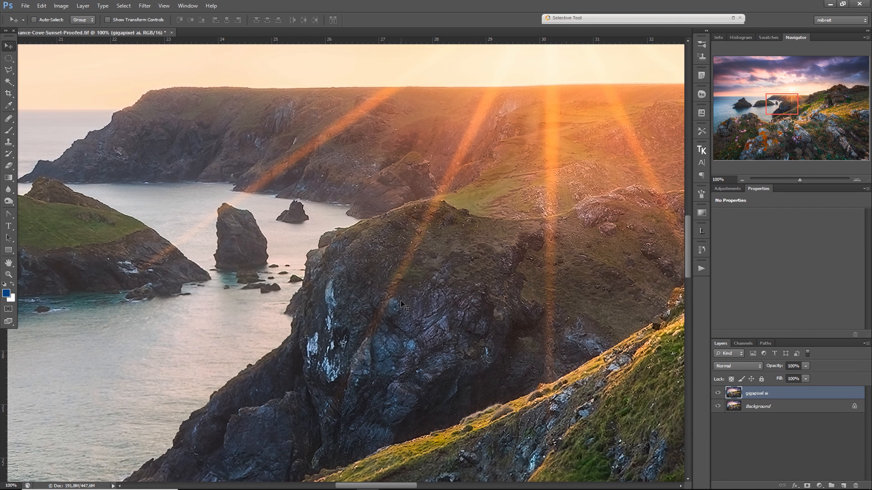
{"action": "left_click", "coordinate": [718, 394]}
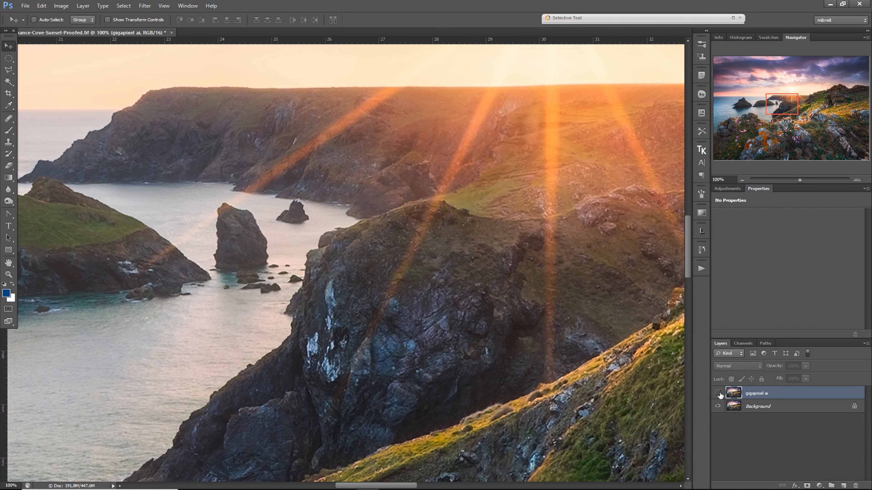
{"action": "left_click", "coordinate": [717, 393]}
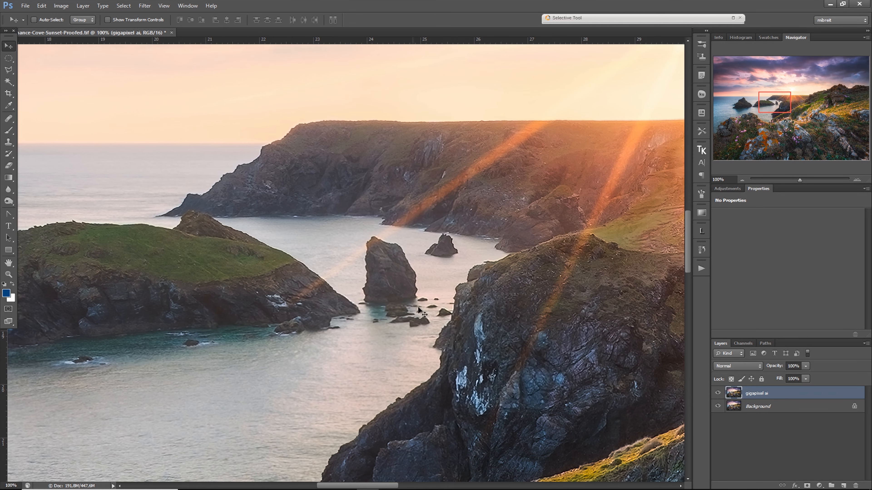
{"action": "left_click_drag", "start_coordinate": [574, 321], "coordinate": [402, 327]}
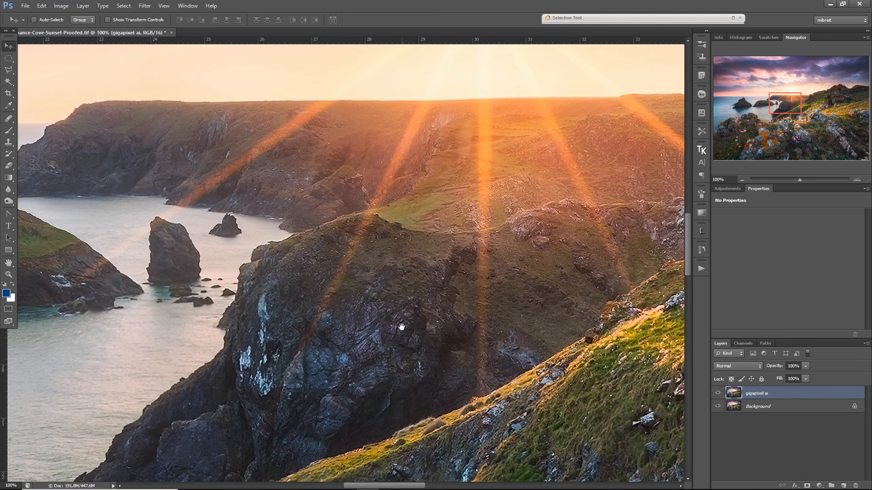